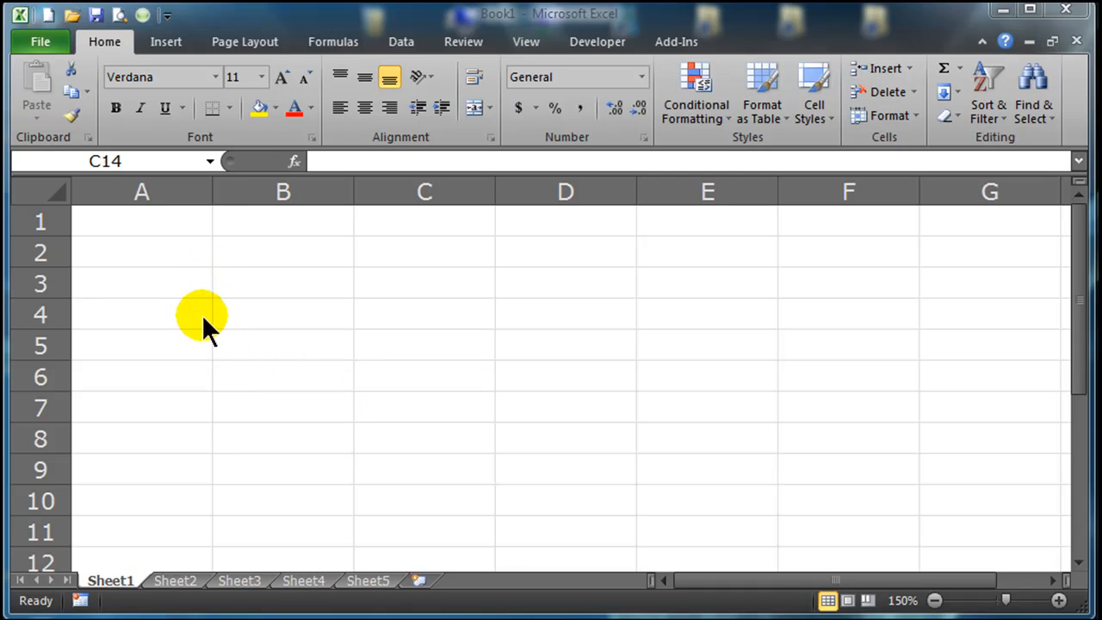
{"action": "left_click", "coordinate": [181, 320]}
{"action": "left_click", "coordinate": [192, 352]}
{"action": "left_click", "coordinate": [194, 409]}
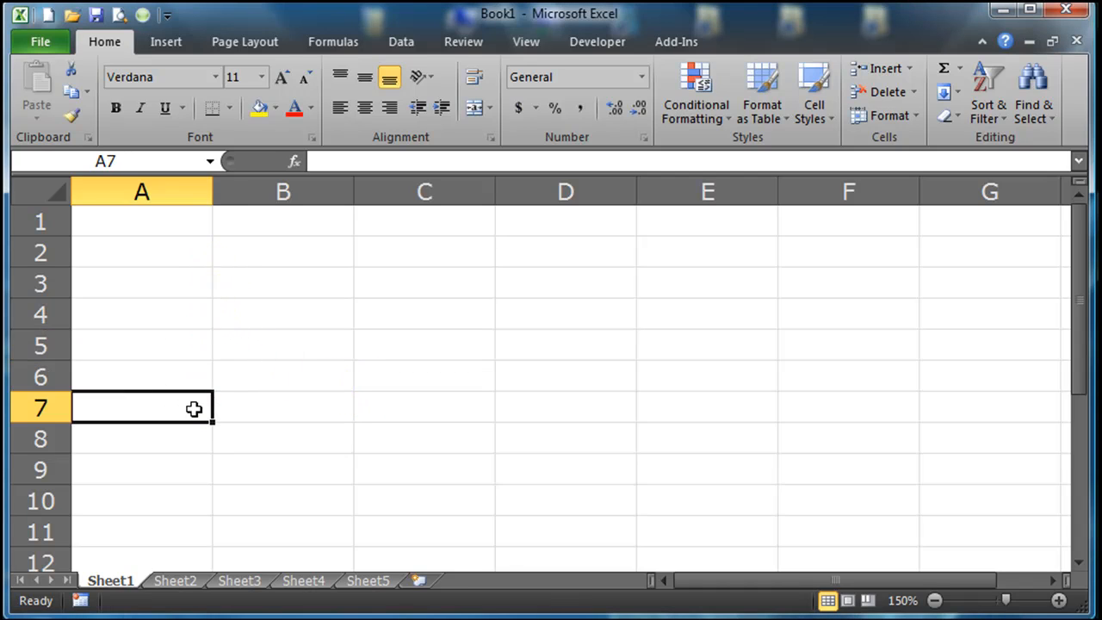
{"action": "left_click", "coordinate": [194, 409]}
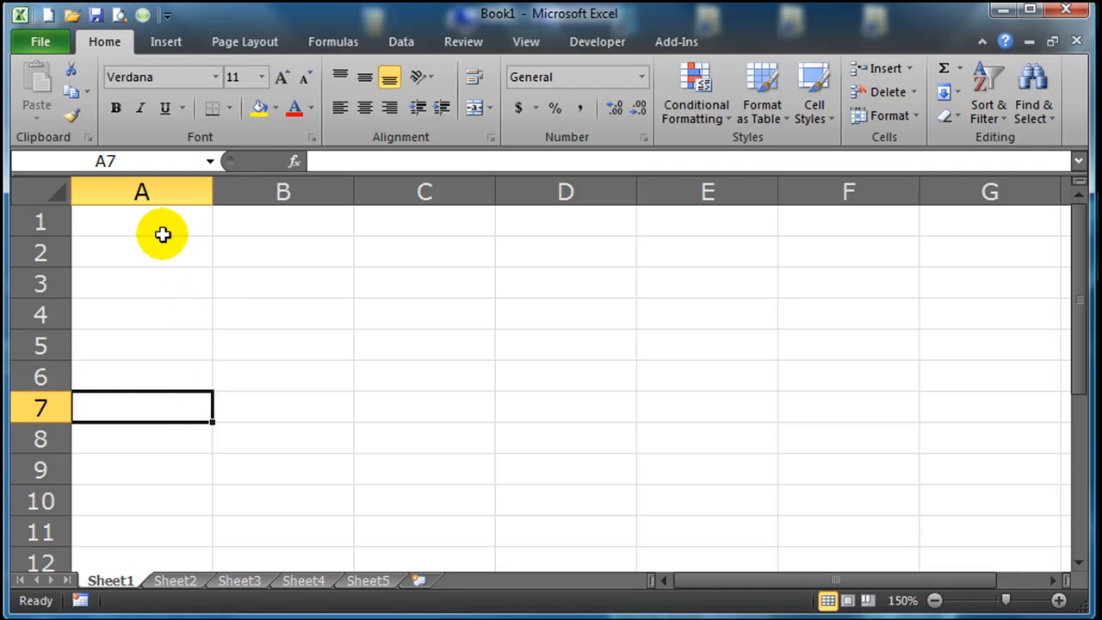
Enter the headers Debt Name, Balance and Interest Rate in A1:C1, and widen columns A to C equally to fit them.
{"action": "left_click", "coordinate": [175, 288]}
{"action": "left_click", "coordinate": [175, 234]}
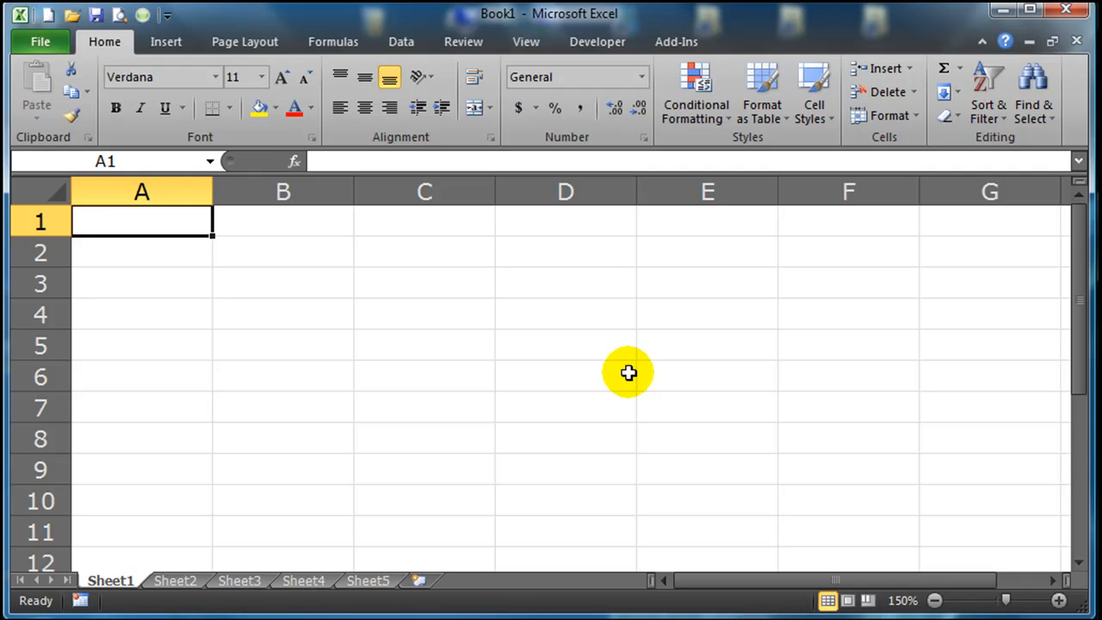
{"action": "type", "text": "Debt Name"}
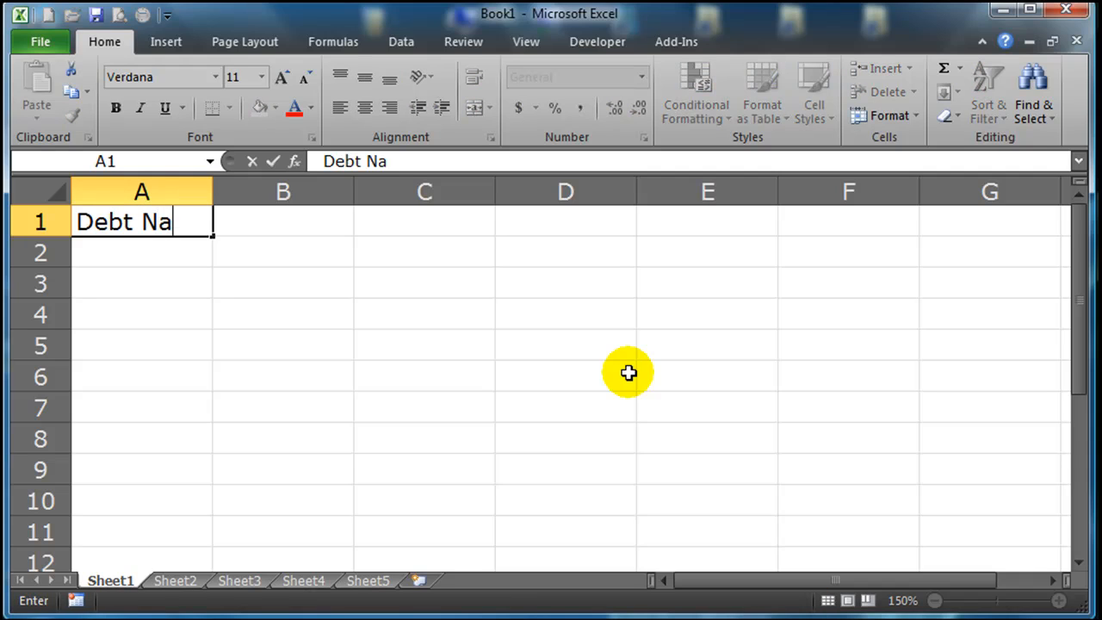
{"action": "key", "text": "Tab"}
{"action": "type", "text": "Balance"}
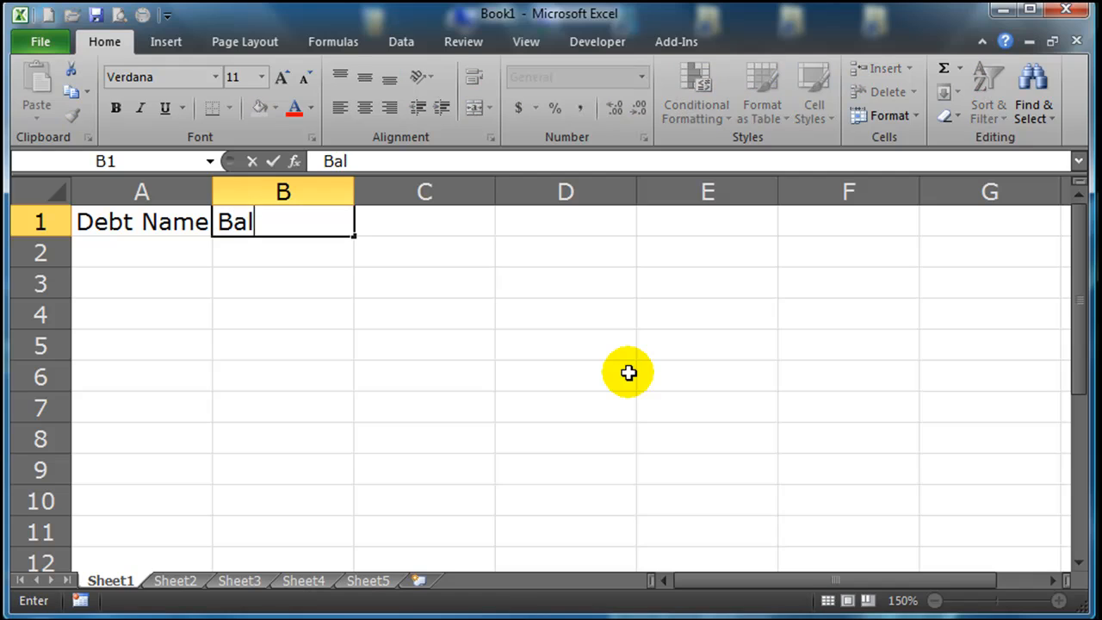
{"action": "key", "text": "Tab"}
{"action": "type", "text": "Int"}
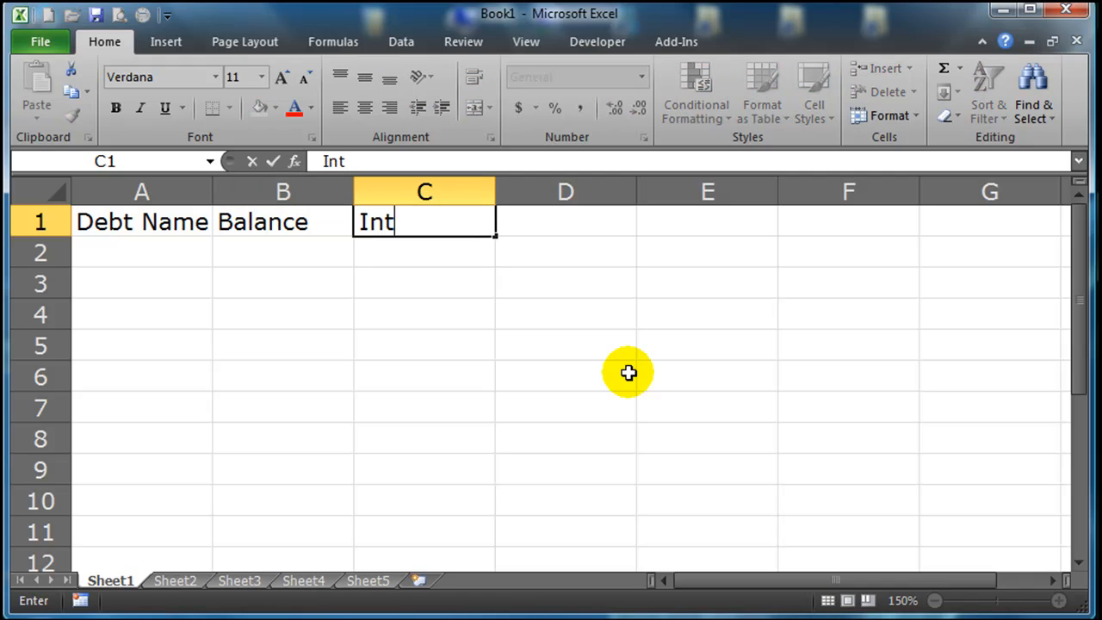
{"action": "type", "text": "erest Rate"}
{"action": "key", "text": "Return"}
{"action": "left_click_drag", "start_coordinate": [177, 191], "coordinate": [421, 195]}
{"action": "left_click", "coordinate": [373, 372]}
List the debts Student Loan, Credit Card 1, Credit Card 2 and HELOC in cells A2 to A5.
{"action": "left_click", "coordinate": [223, 254]}
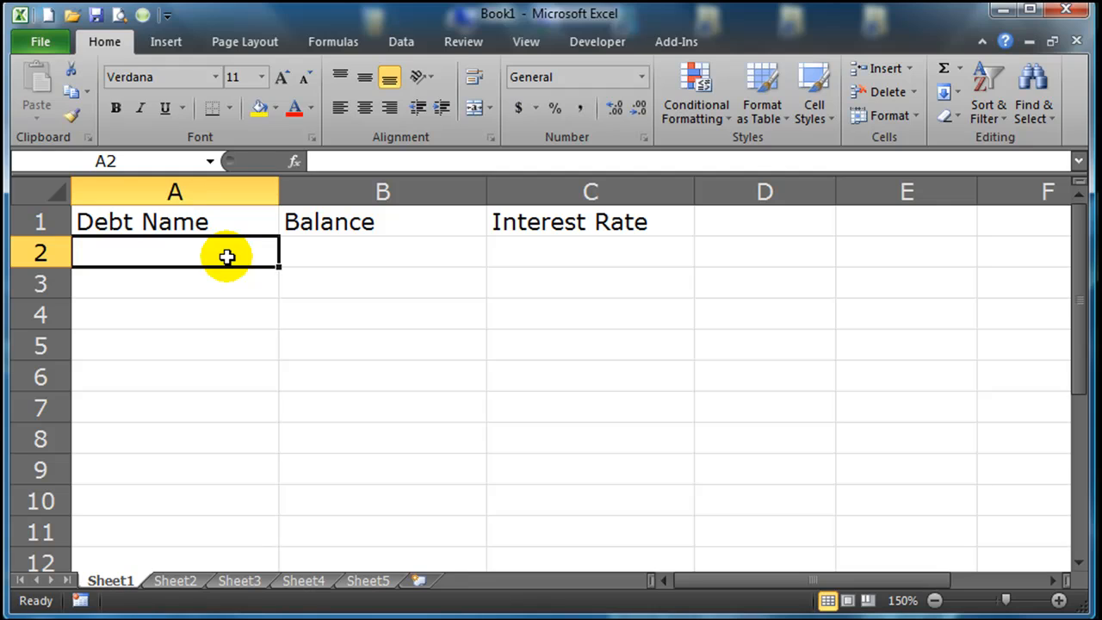
{"action": "type", "text": "Student Loan"}
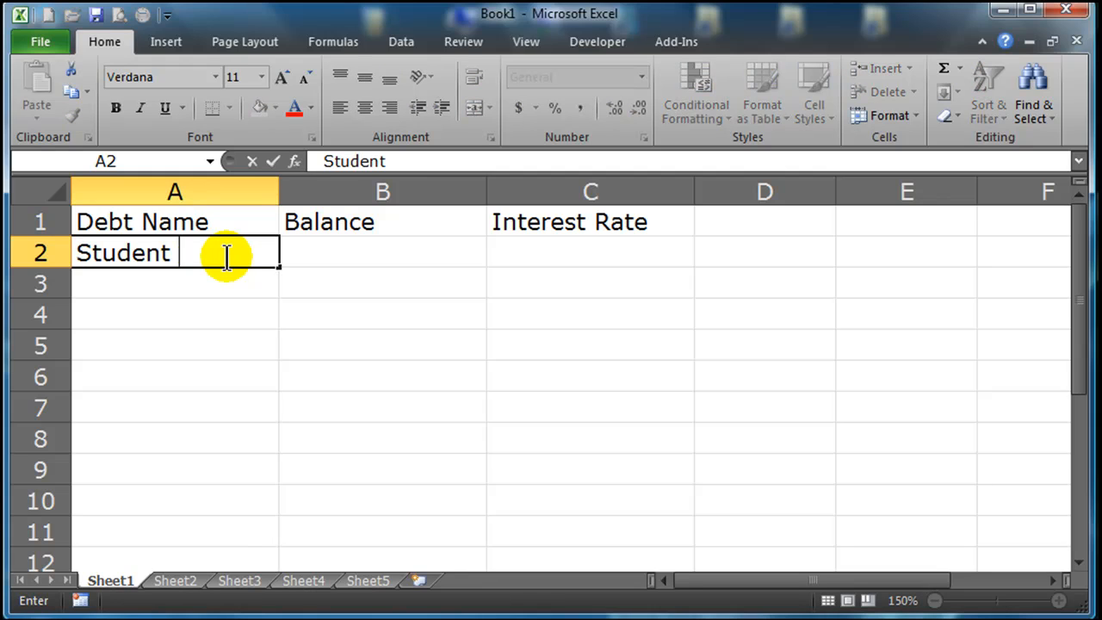
{"action": "key", "text": "Return"}
{"action": "type", "text": "Credit CAr"}
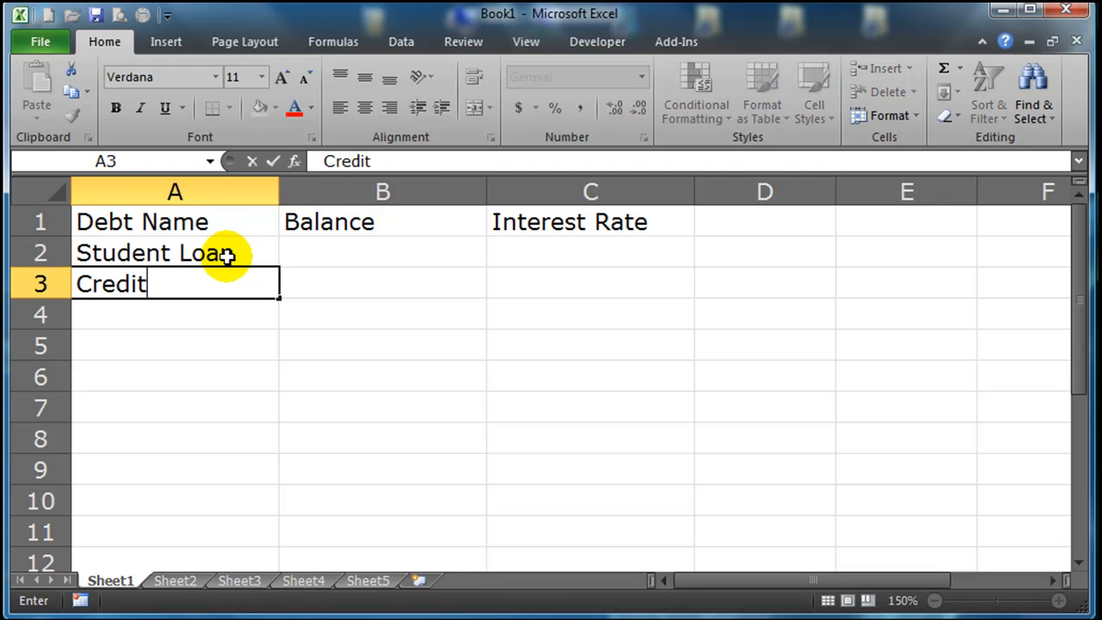
{"action": "key", "text": "BackSpace"}
{"action": "key", "text": "BackSpace"}
{"action": "type", "text": "ard 1"}
{"action": "key", "text": "Return"}
{"action": "type", "text": "Cr"}
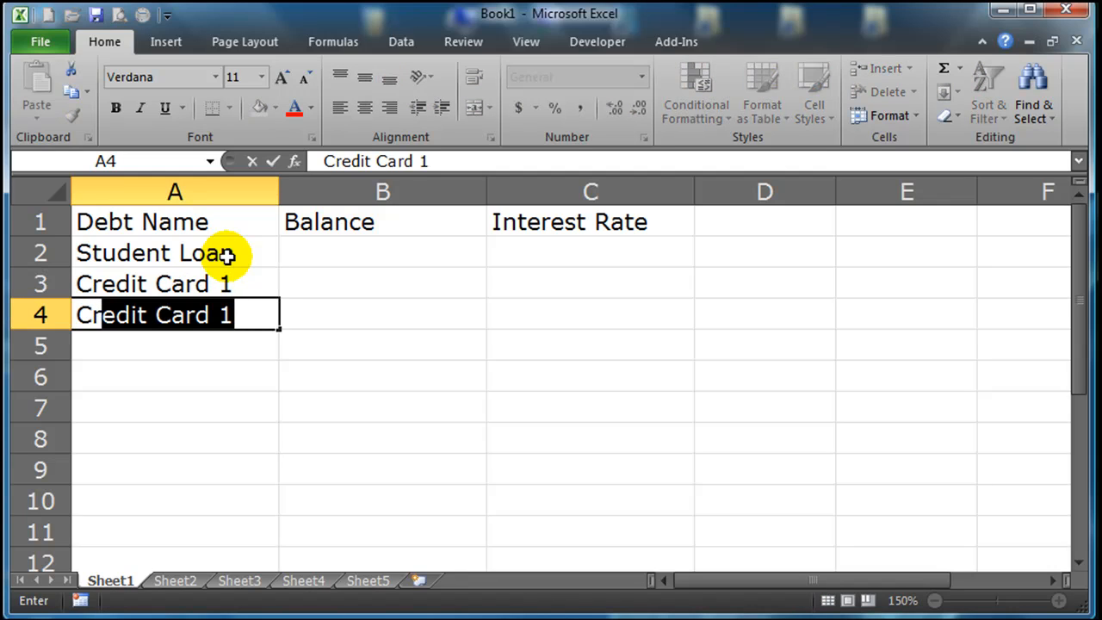
{"action": "type", "text": "edit Card 2"}
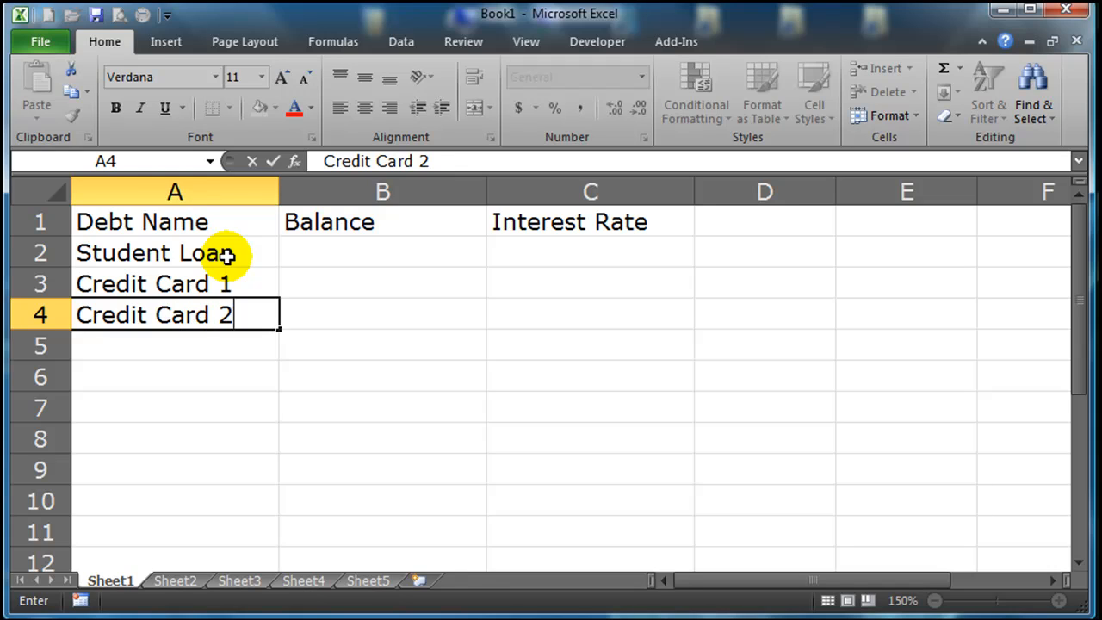
{"action": "key", "text": "Return"}
{"action": "type", "text": "H"}
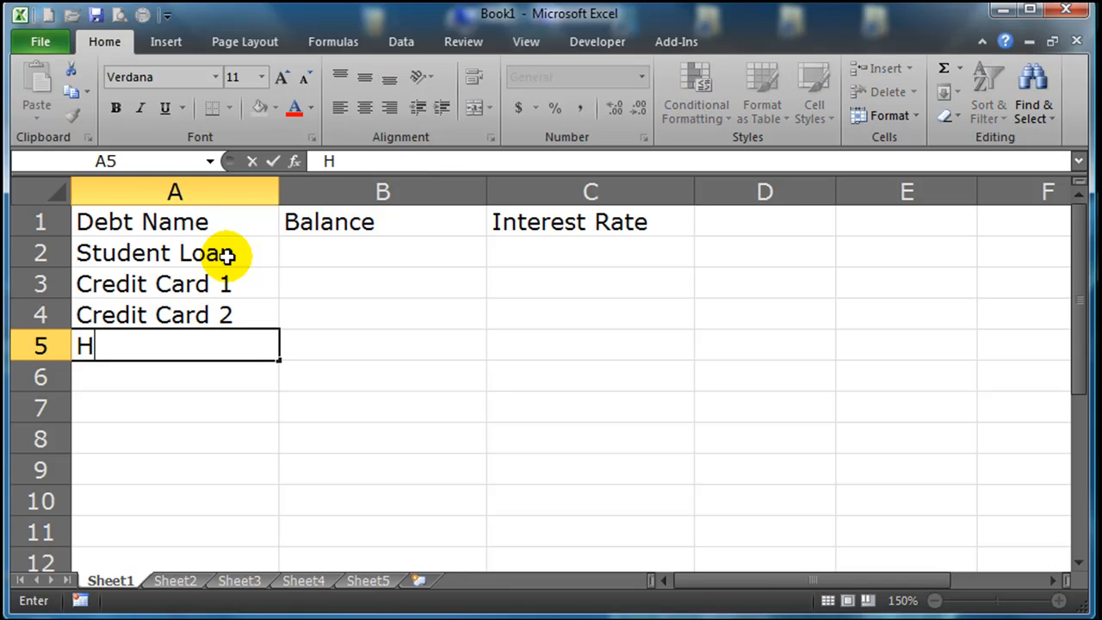
{"action": "type", "text": "ELOC"}
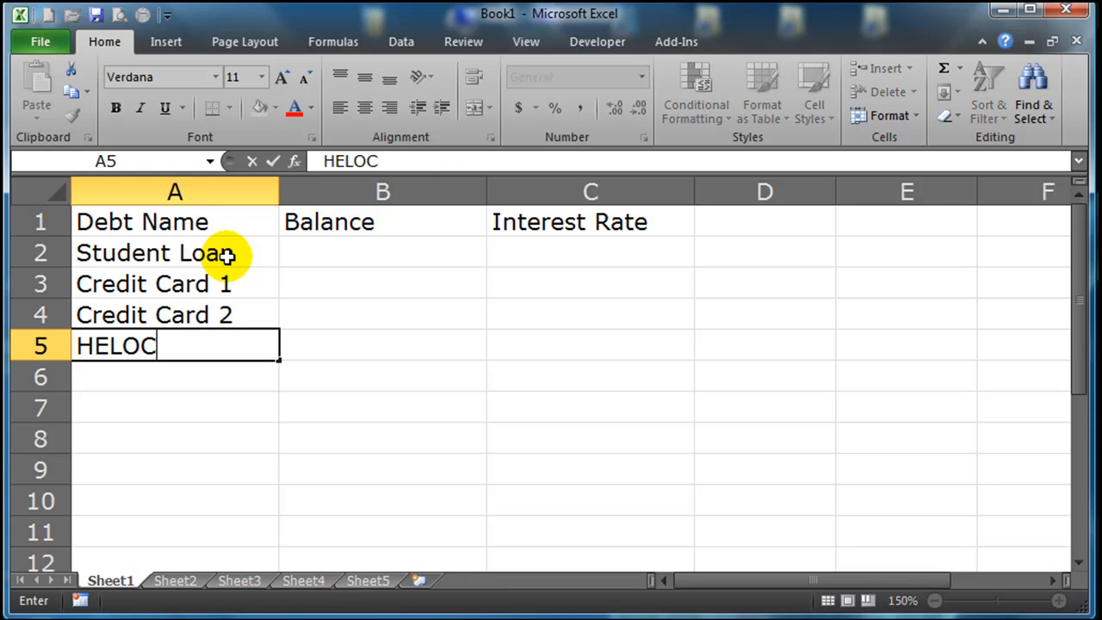
{"action": "key", "text": "Tab"}
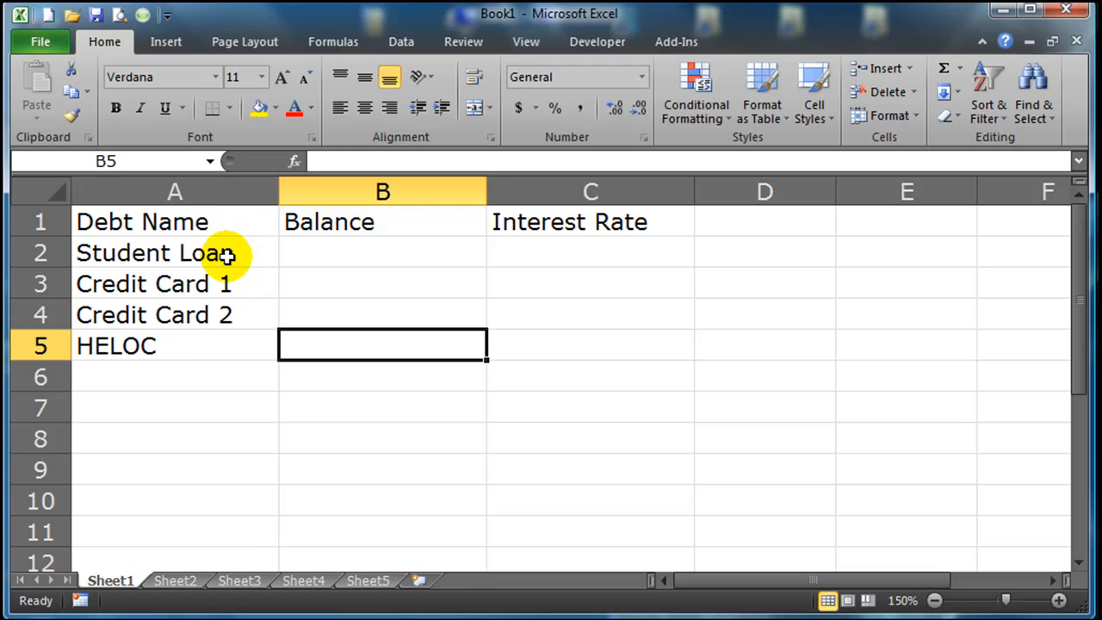
Enter the balances 20000, 8000, 4000 and 12000 in B2:B5 and total them with AutoSum in B6.
{"action": "left_click", "coordinate": [401, 281]}
{"action": "left_click", "coordinate": [388, 251]}
{"action": "type", "text": "20000"}
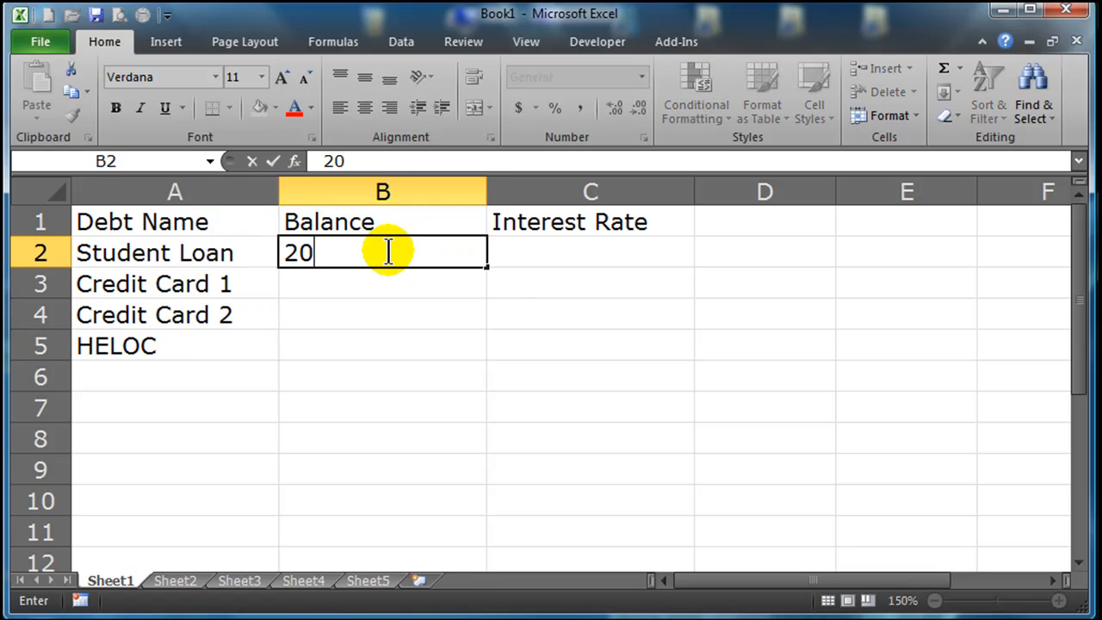
{"action": "key", "text": "Return"}
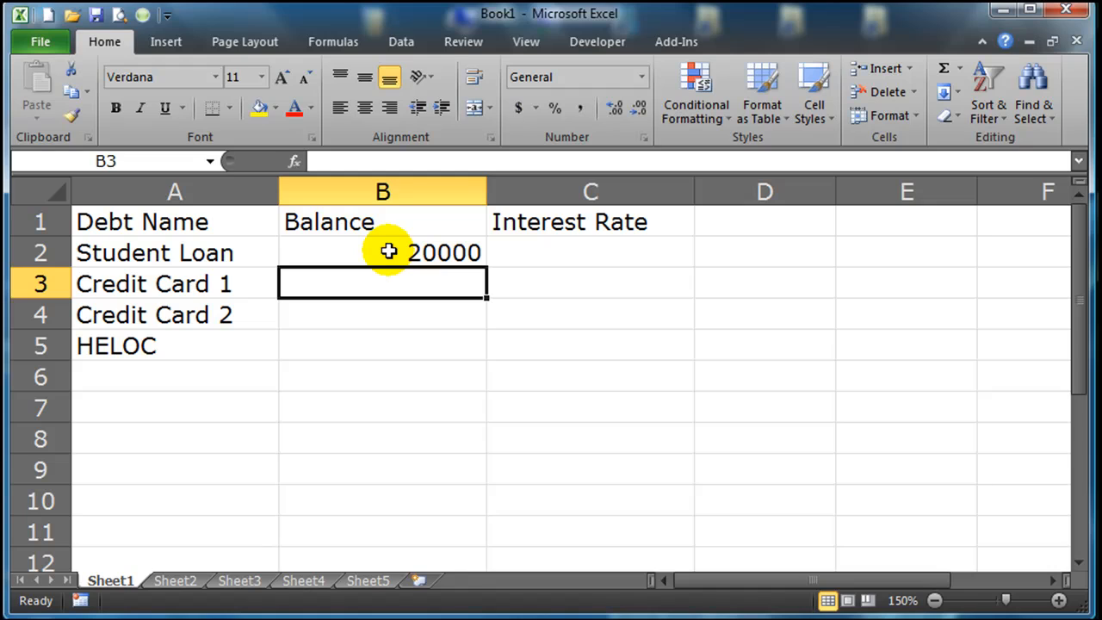
{"action": "type", "text": "8000"}
{"action": "key", "text": "Return"}
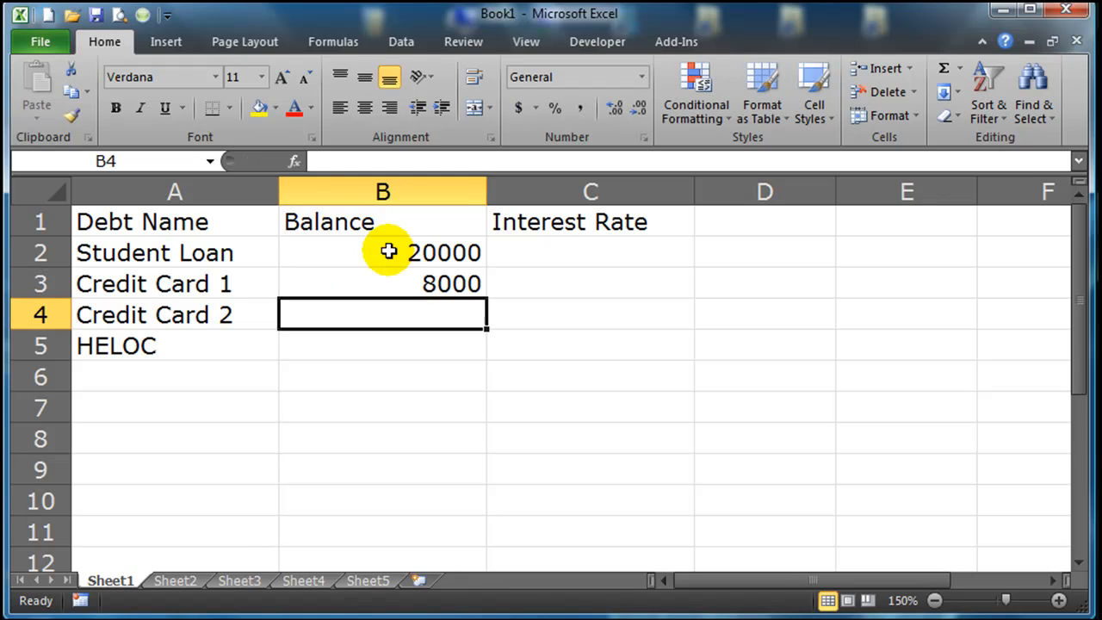
{"action": "type", "text": "4000"}
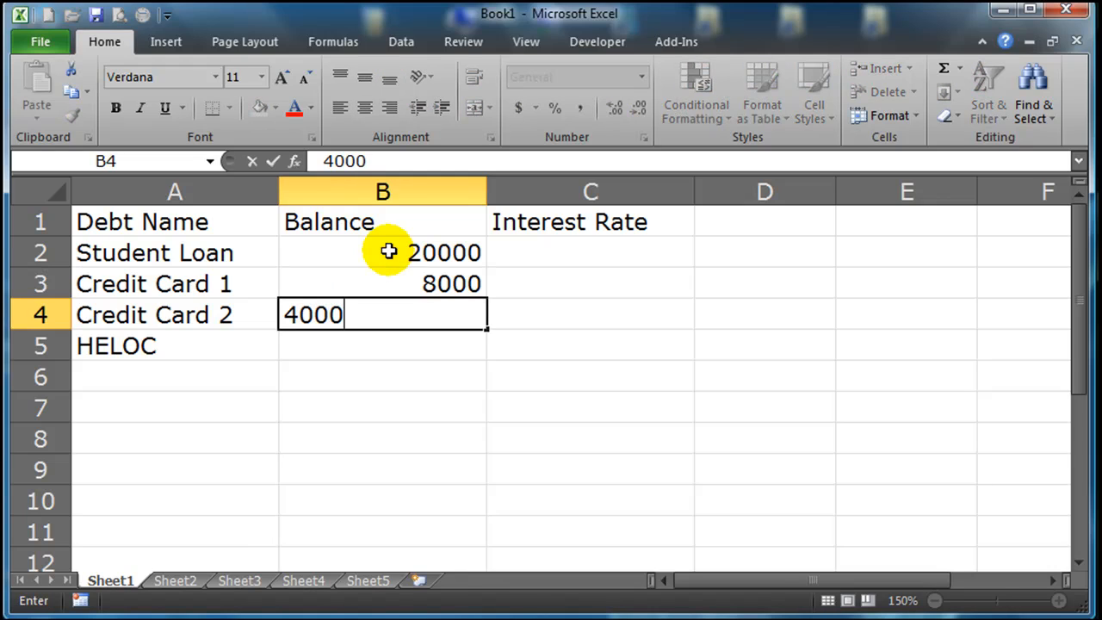
{"action": "key", "text": "Return"}
{"action": "type", "text": "12000"}
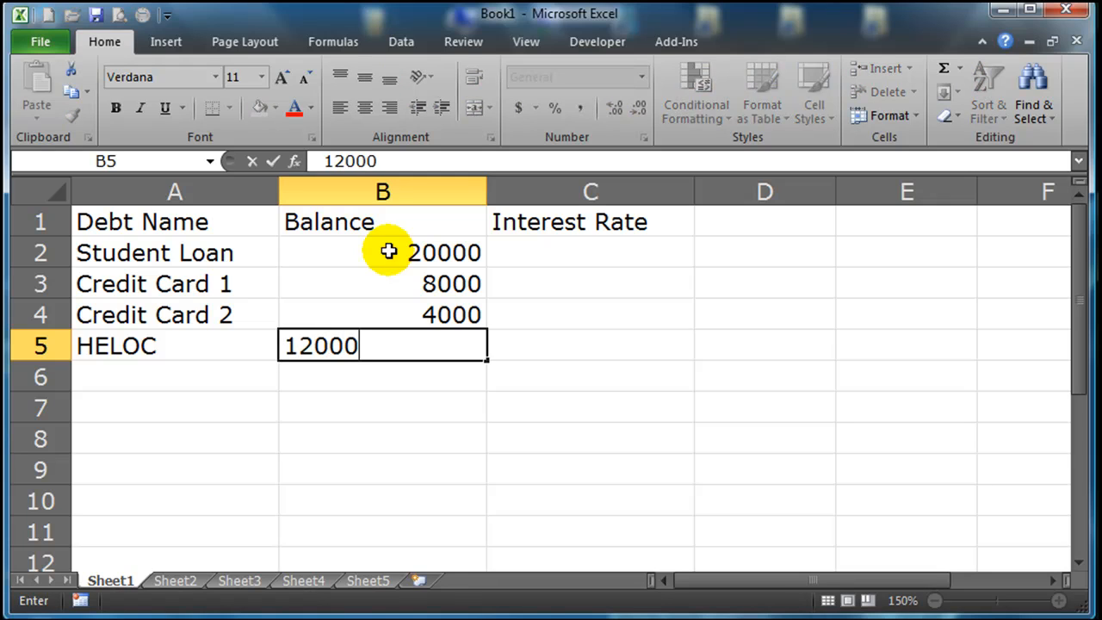
{"action": "key", "text": "Return"}
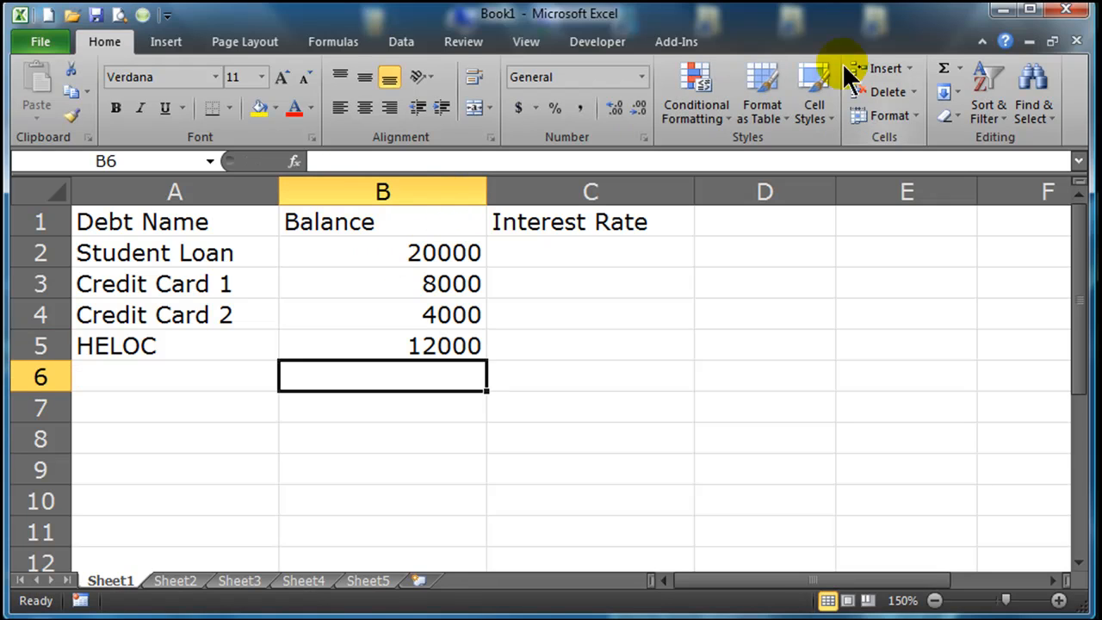
{"action": "left_click", "coordinate": [944, 69]}
{"action": "key", "text": "Return"}
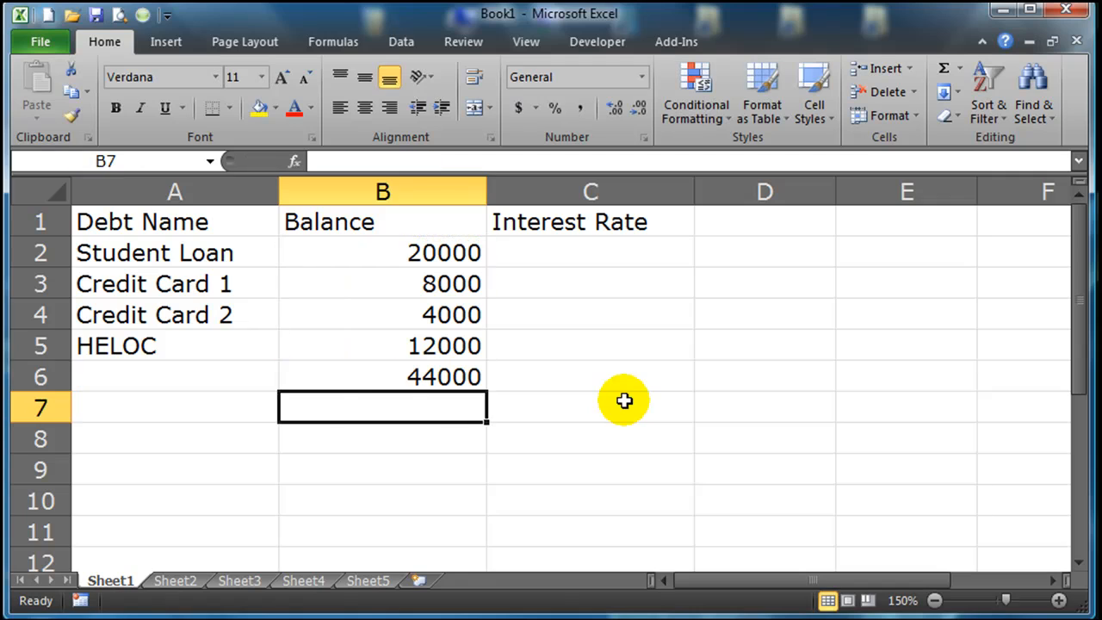
Enter the interest rates 5%, 11%, 18% and 7% for the four debts in cells C2 to C5.
{"action": "left_click", "coordinate": [588, 255]}
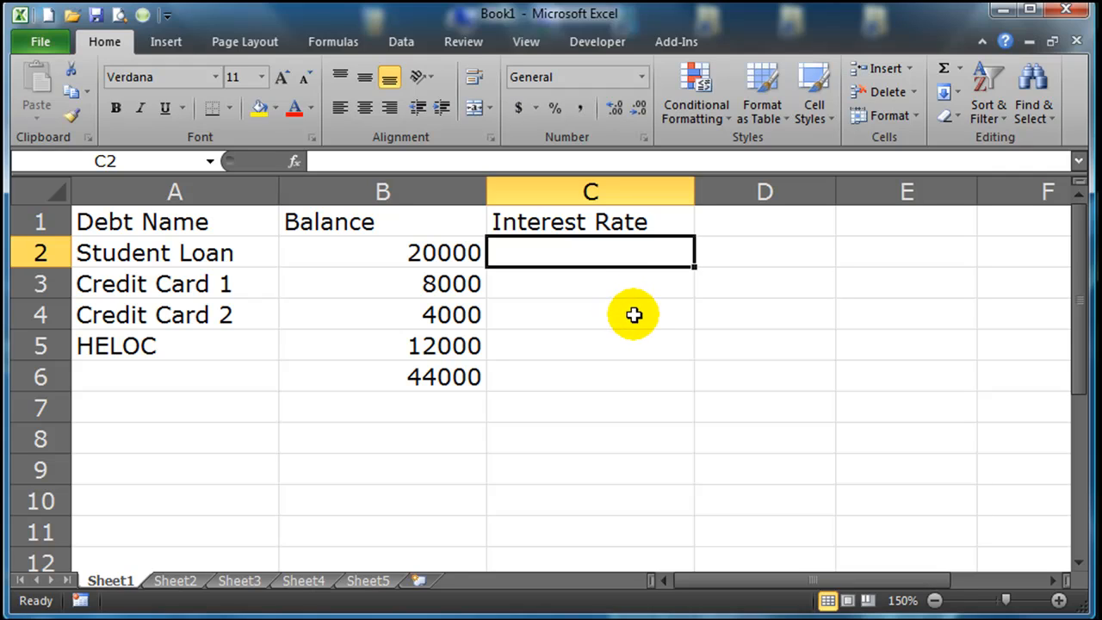
{"action": "type", "text": "5%"}
{"action": "key", "text": "Return"}
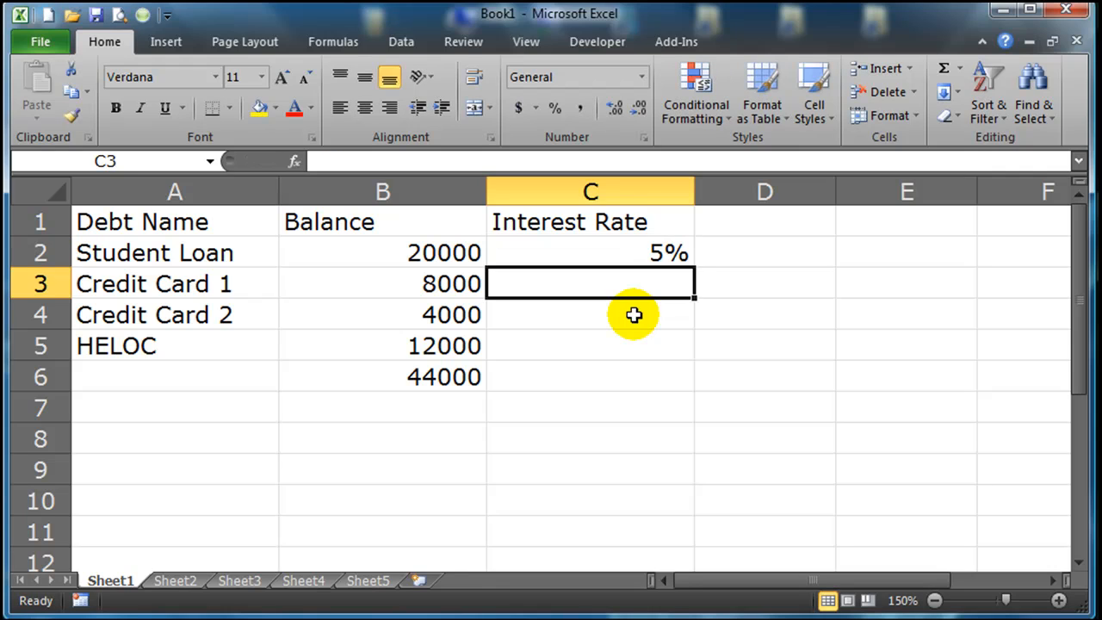
{"action": "type", "text": "11%"}
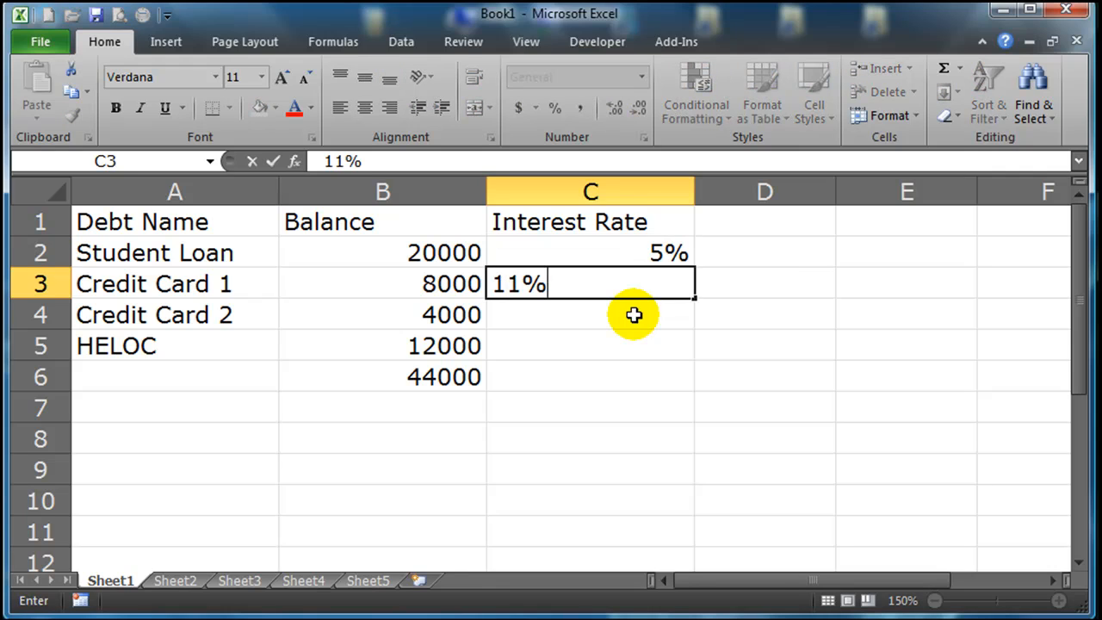
{"action": "key", "text": "Return"}
{"action": "type", "text": "1"}
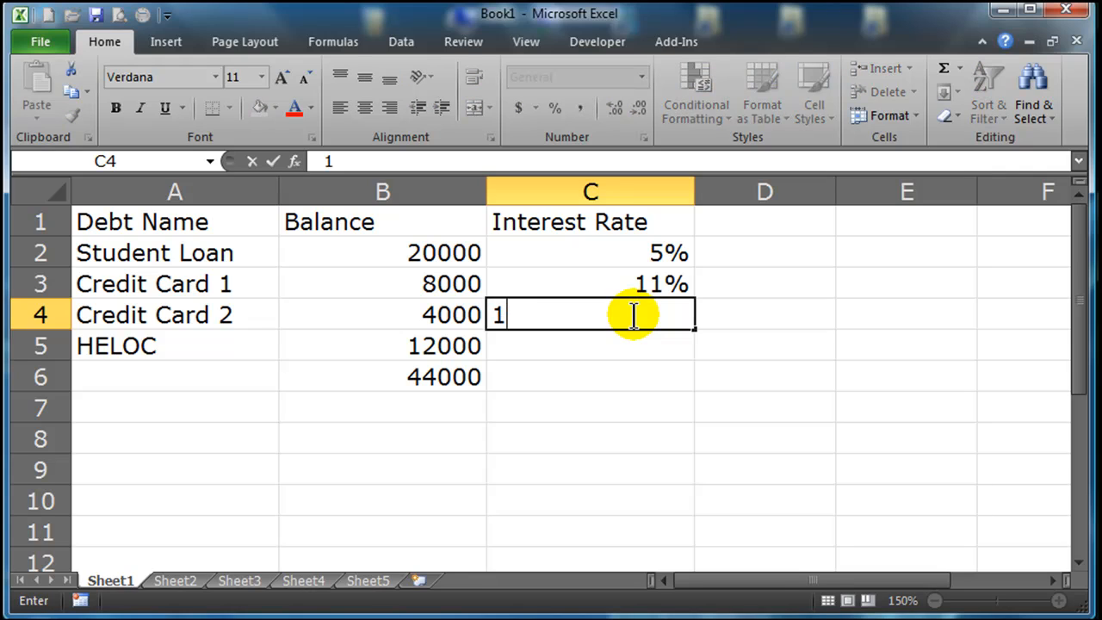
{"action": "type", "text": "8%"}
{"action": "key", "text": "Return"}
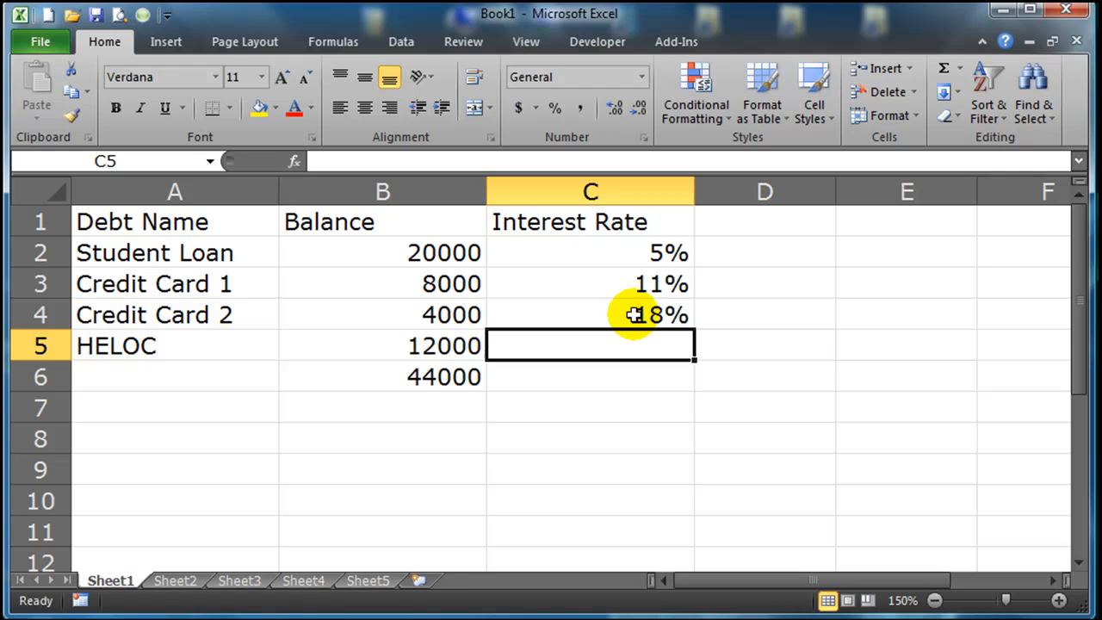
{"action": "type", "text": "7%"}
{"action": "key", "text": "Return"}
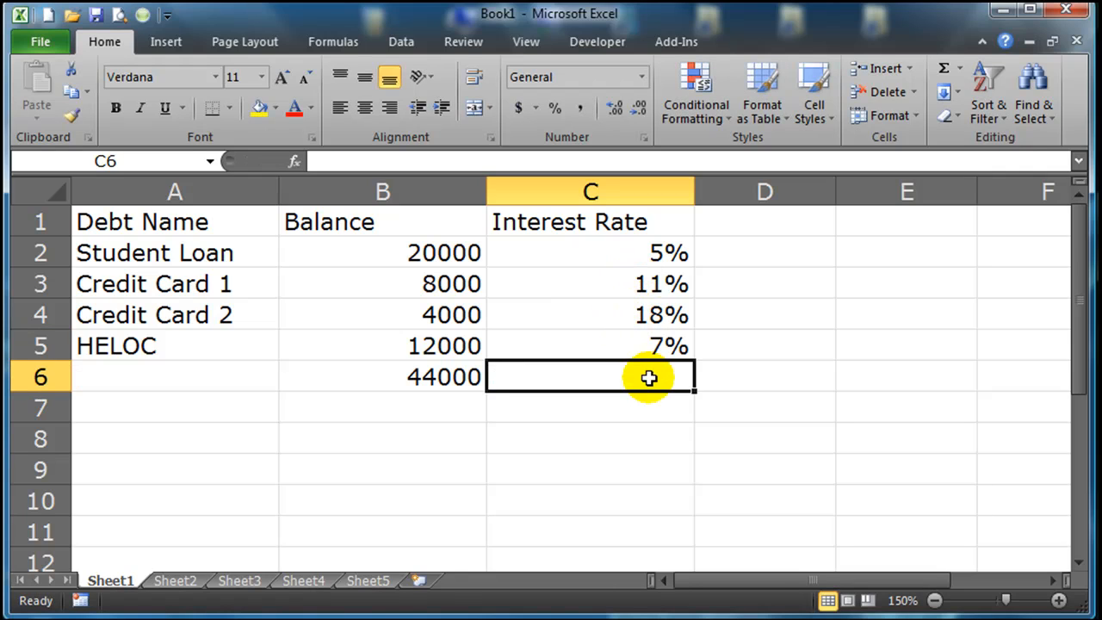
Calculate the simple average of the interest rates in C2:C5 with the AVERAGE function in cell C6.
{"action": "left_click", "coordinate": [636, 399]}
{"action": "left_click", "coordinate": [636, 381]}
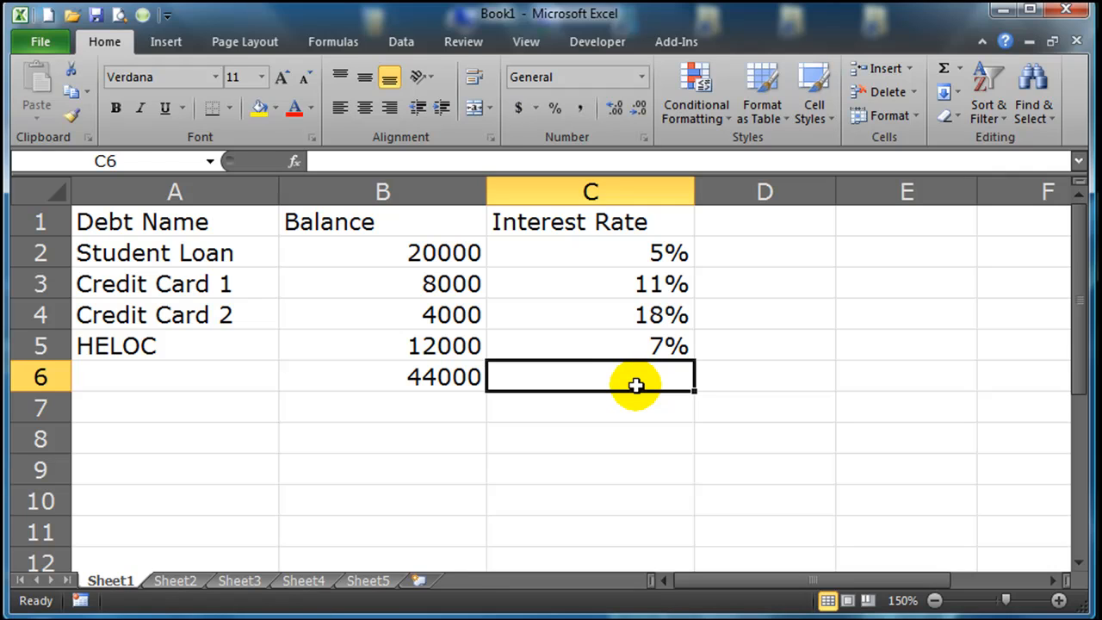
{"action": "type", "text": "=average("}
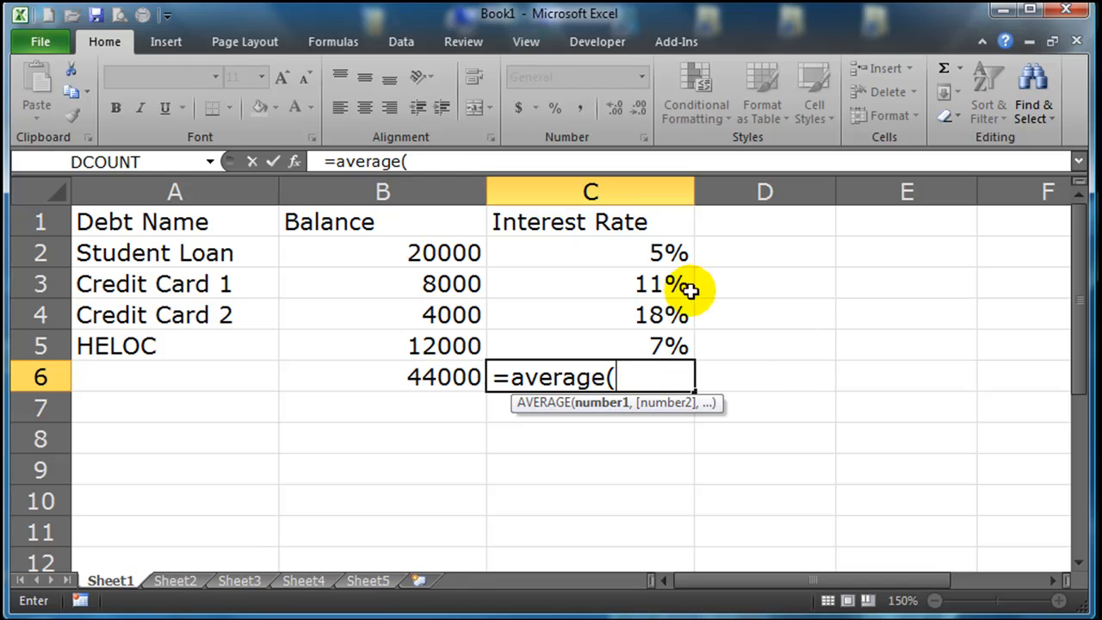
{"action": "left_click_drag", "start_coordinate": [667, 253], "coordinate": [665, 345]}
{"action": "key", "text": "Return"}
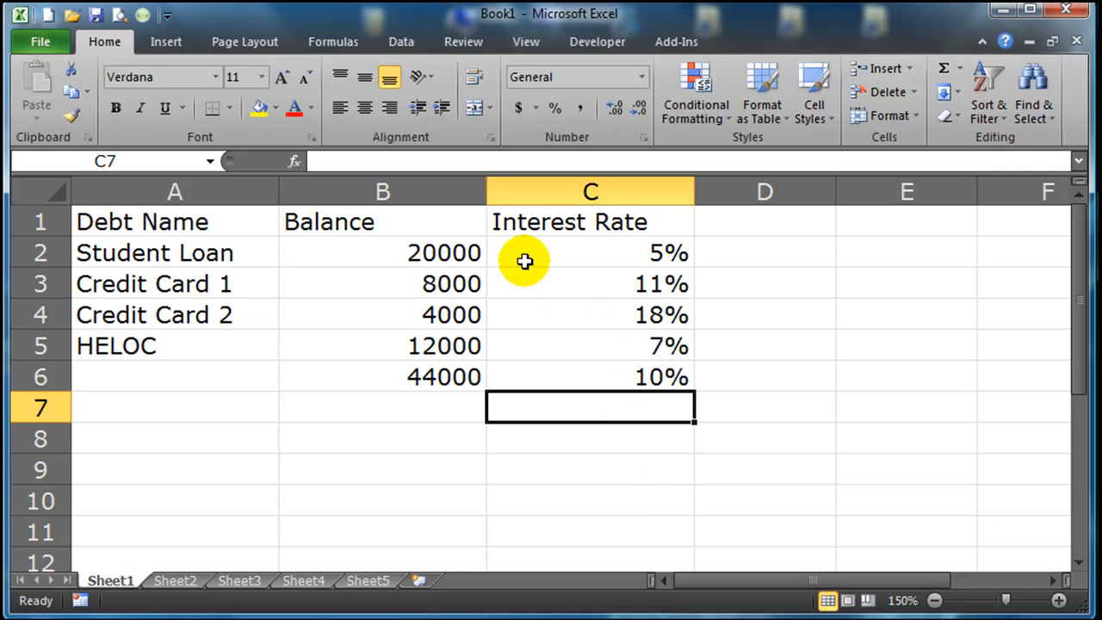
Compare the student loan's balance and interest rate, and delete the simple average formula from cell C6.
{"action": "left_click", "coordinate": [440, 250]}
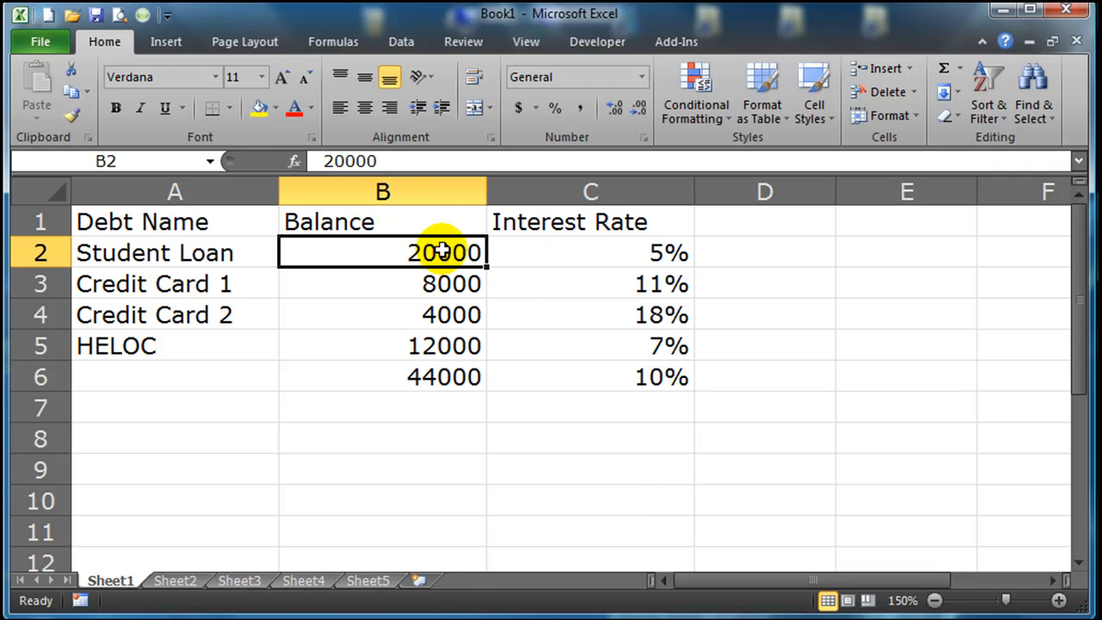
{"action": "left_click", "coordinate": [586, 248]}
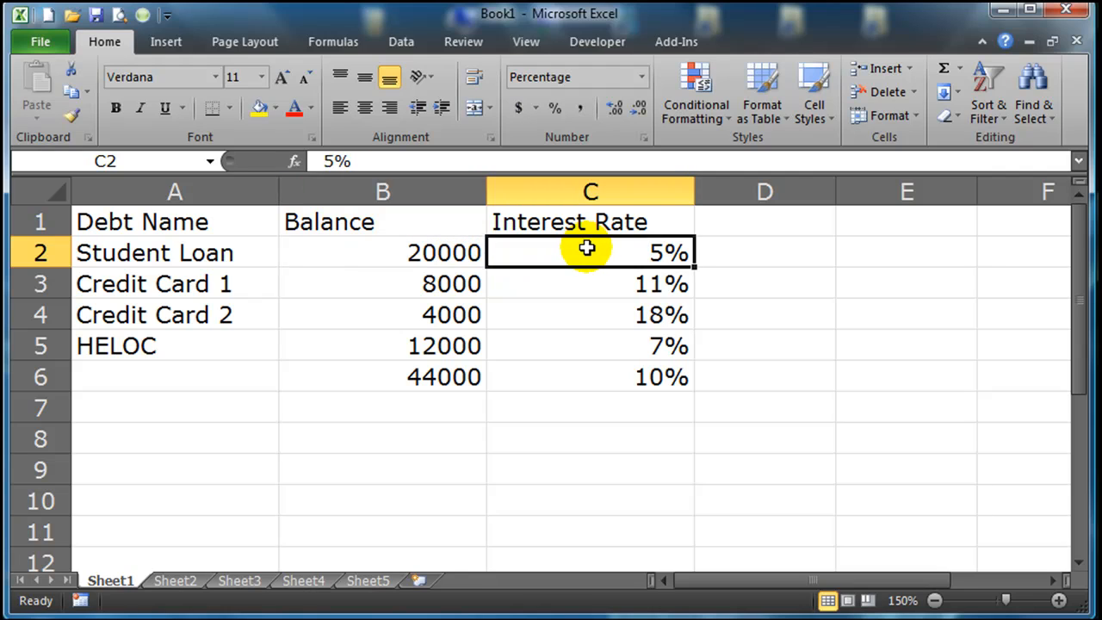
{"action": "left_click", "coordinate": [614, 380]}
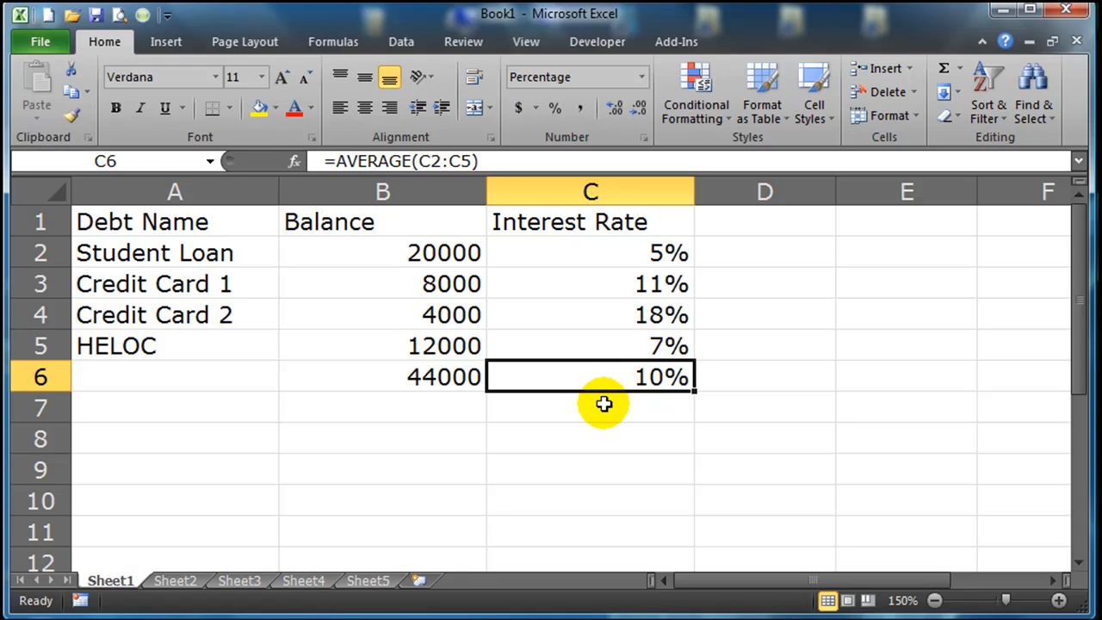
{"action": "key", "text": "Delete"}
Enter a formula in C6 dividing the student loan balance by the total balance as an absolute reference, =(B2/$B$6).
{"action": "left_click", "coordinate": [615, 472]}
{"action": "left_click", "coordinate": [615, 382]}
{"action": "left_click", "coordinate": [615, 382]}
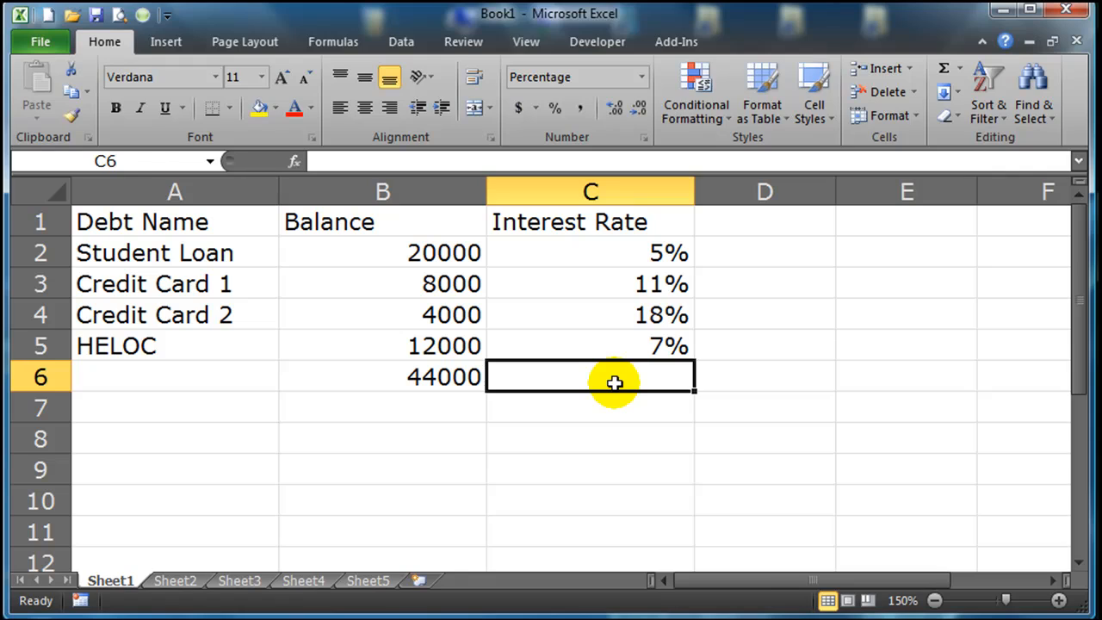
{"action": "type", "text": "="}
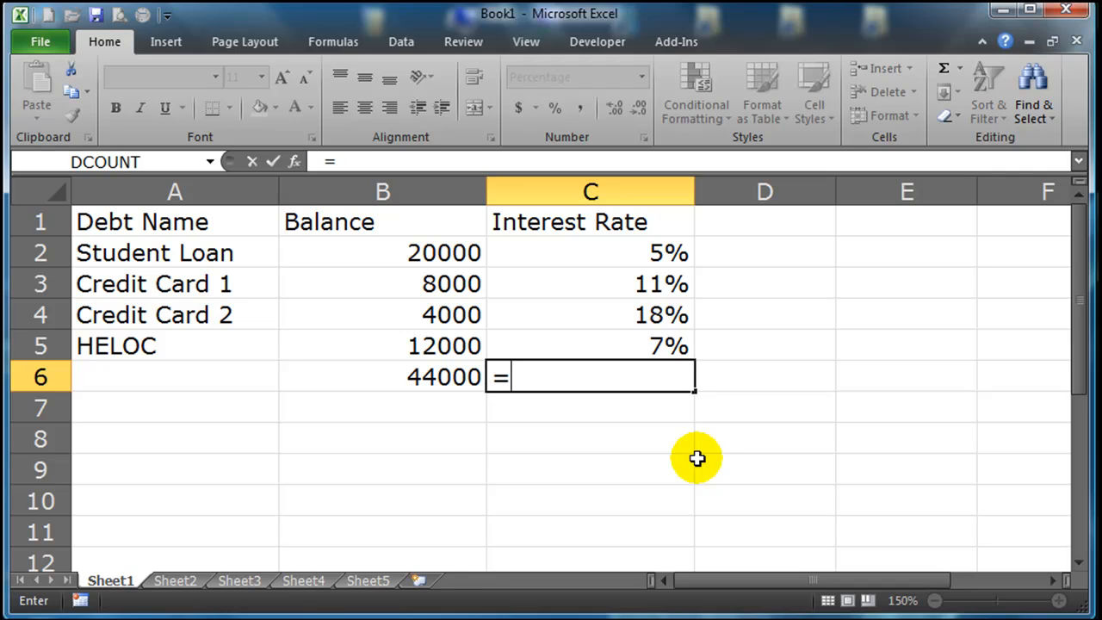
{"action": "type", "text": "("}
{"action": "left_click", "coordinate": [453, 252]}
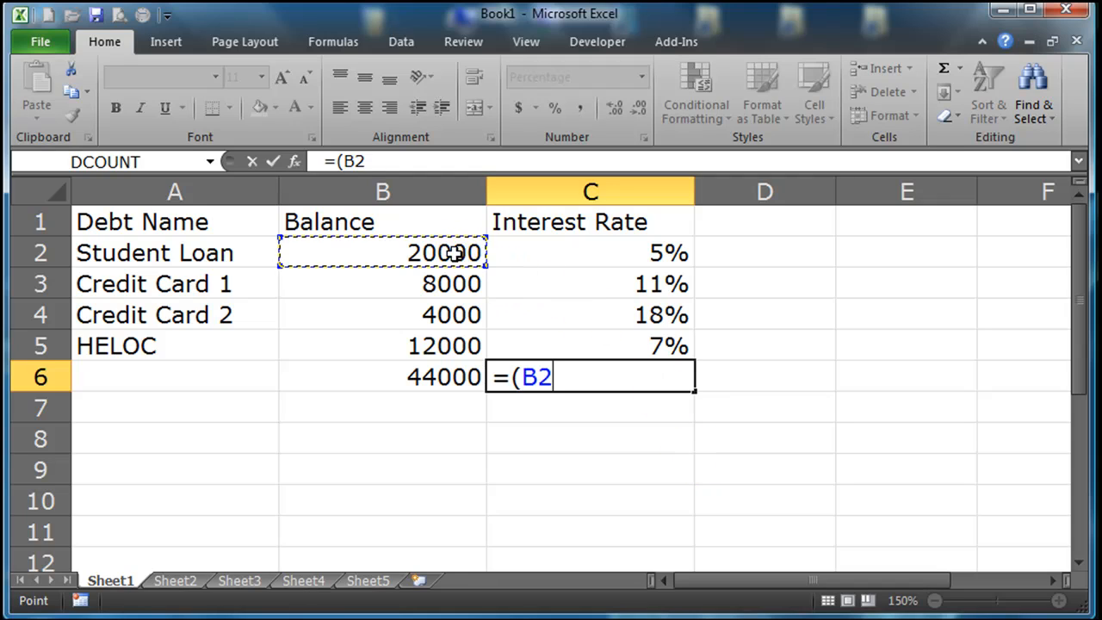
{"action": "type", "text": "/"}
{"action": "left_click", "coordinate": [422, 381]}
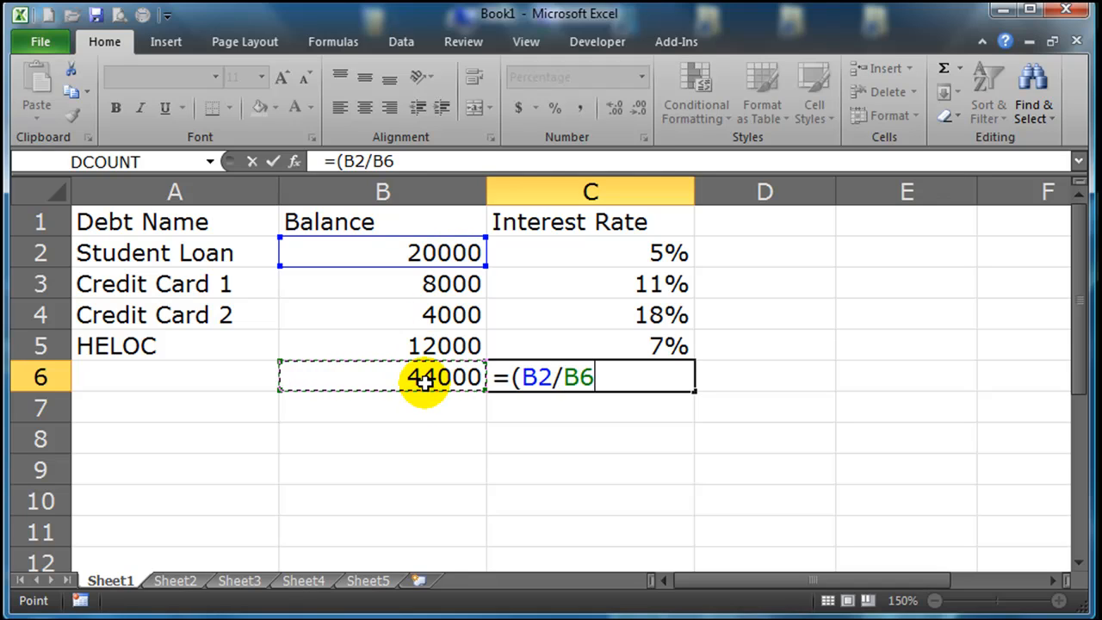
{"action": "key", "text": "F4"}
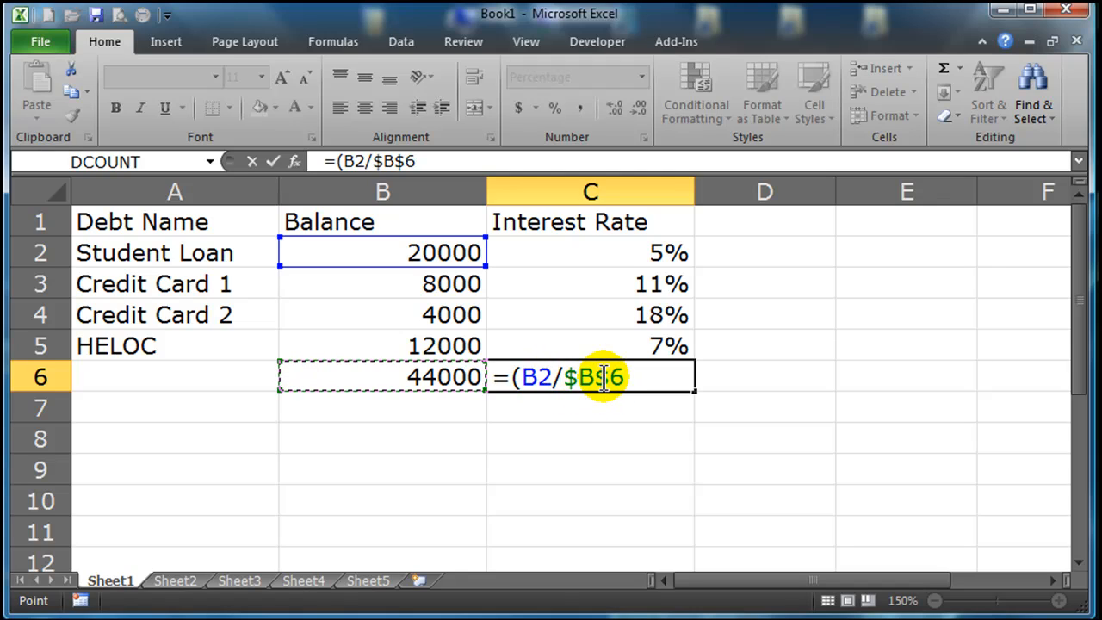
{"action": "type", "text": ")"}
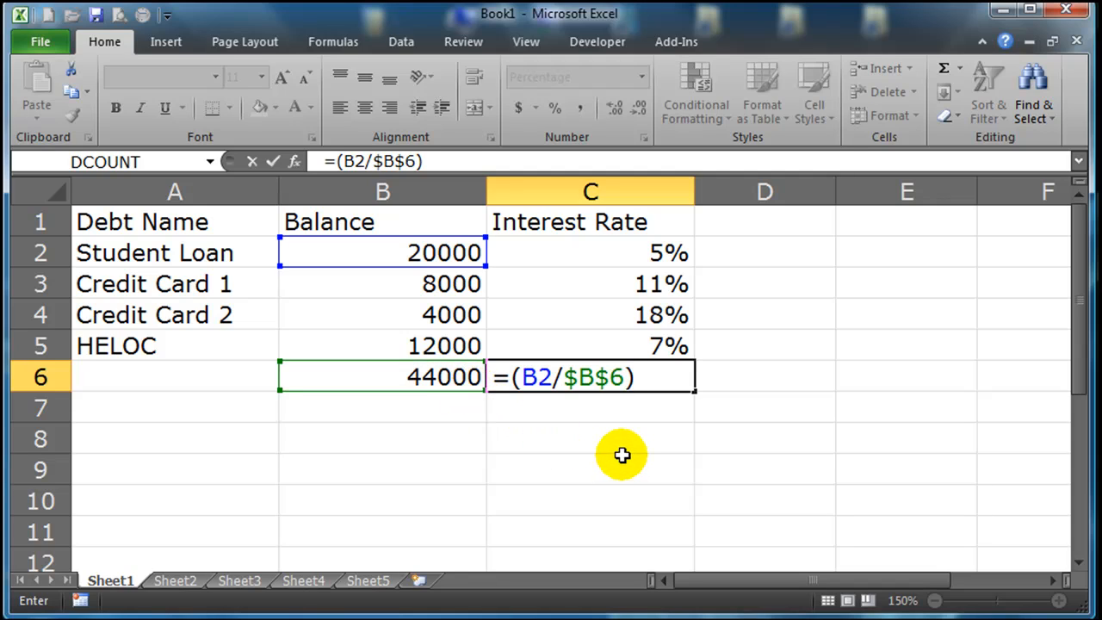
{"action": "key", "text": "Return"}
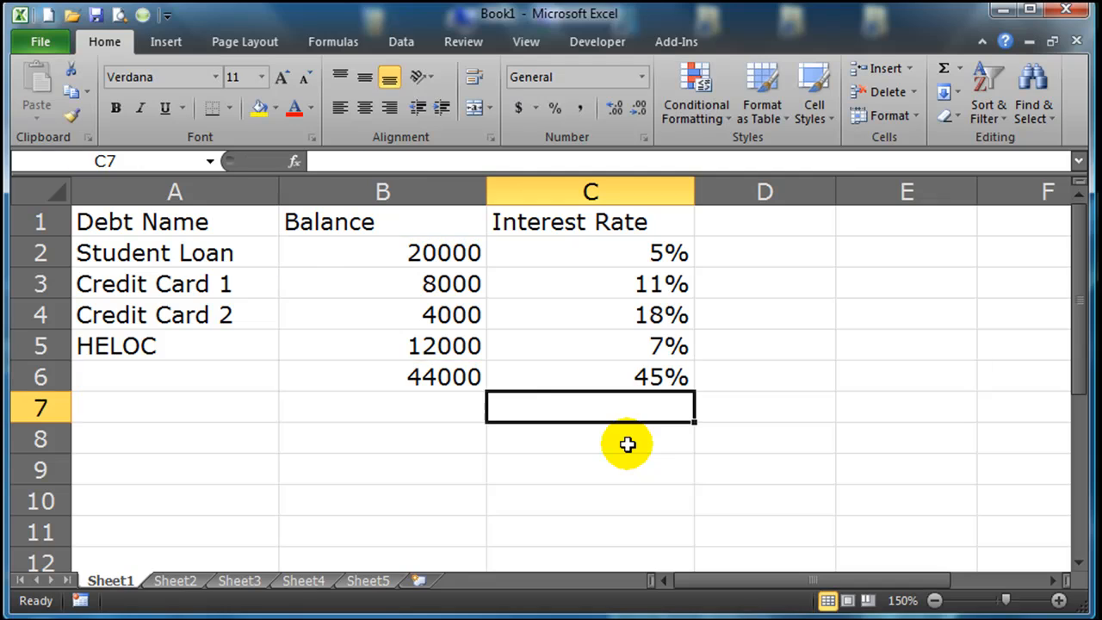
Extend the C6 formula to multiply the student loan's share by its interest rate, =(B2/$B$6)*C2.
{"action": "left_click", "coordinate": [615, 376]}
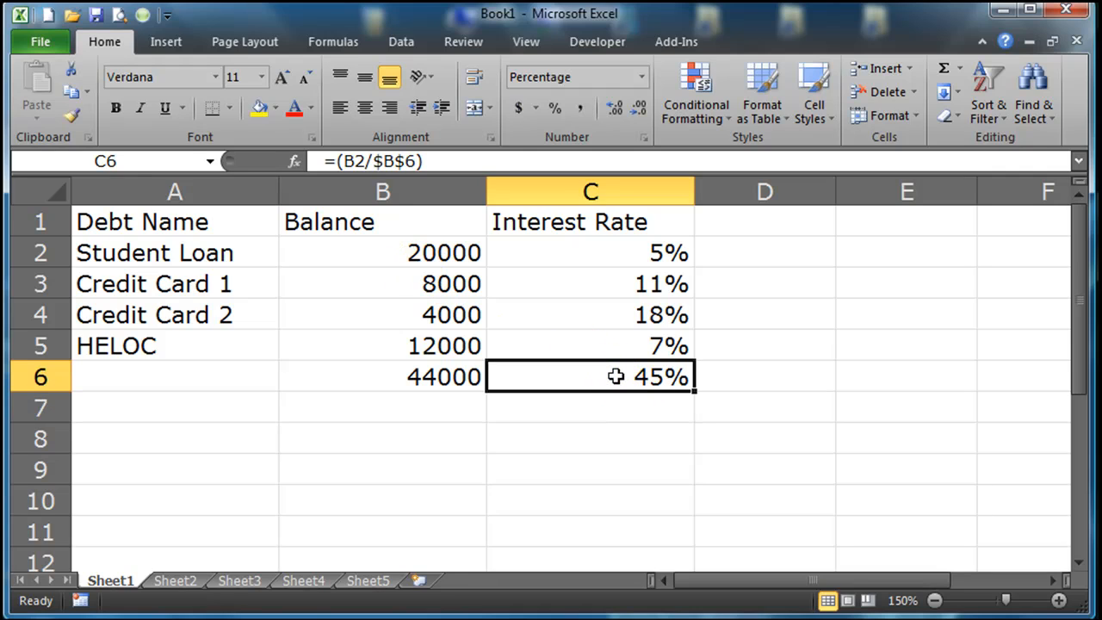
{"action": "double_click", "coordinate": [615, 376]}
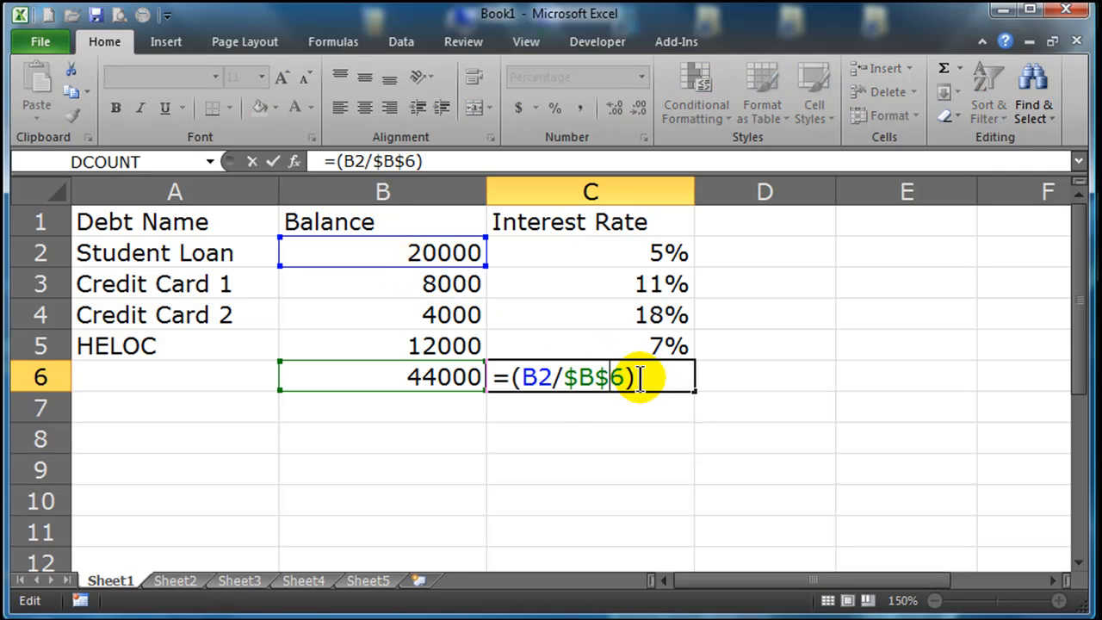
{"action": "left_click", "coordinate": [651, 379]}
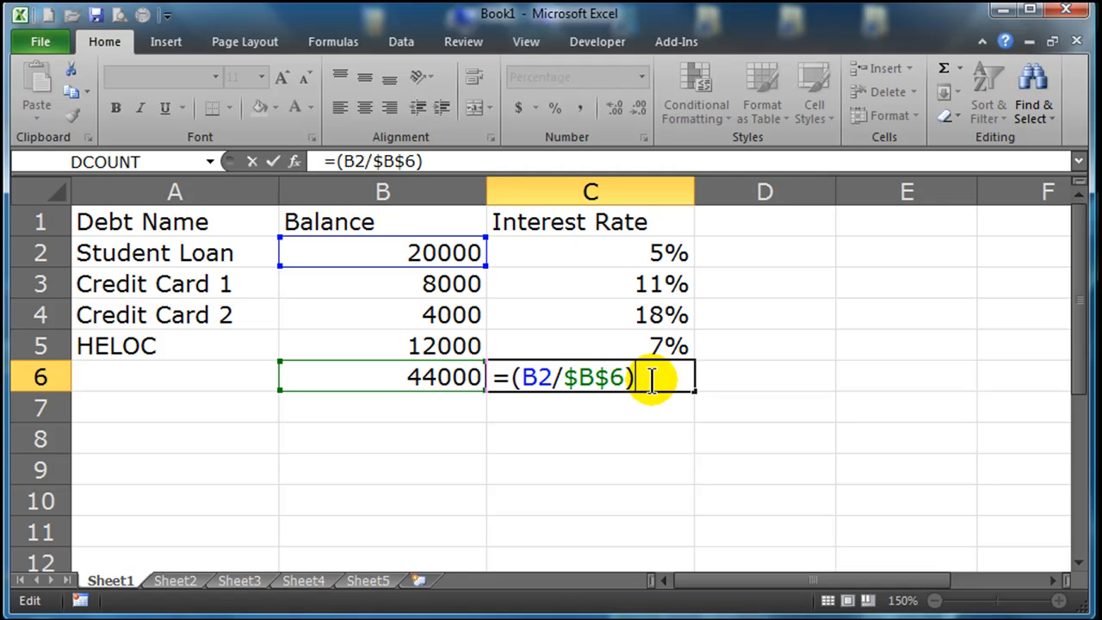
{"action": "type", "text": "*"}
{"action": "left_click", "coordinate": [624, 255]}
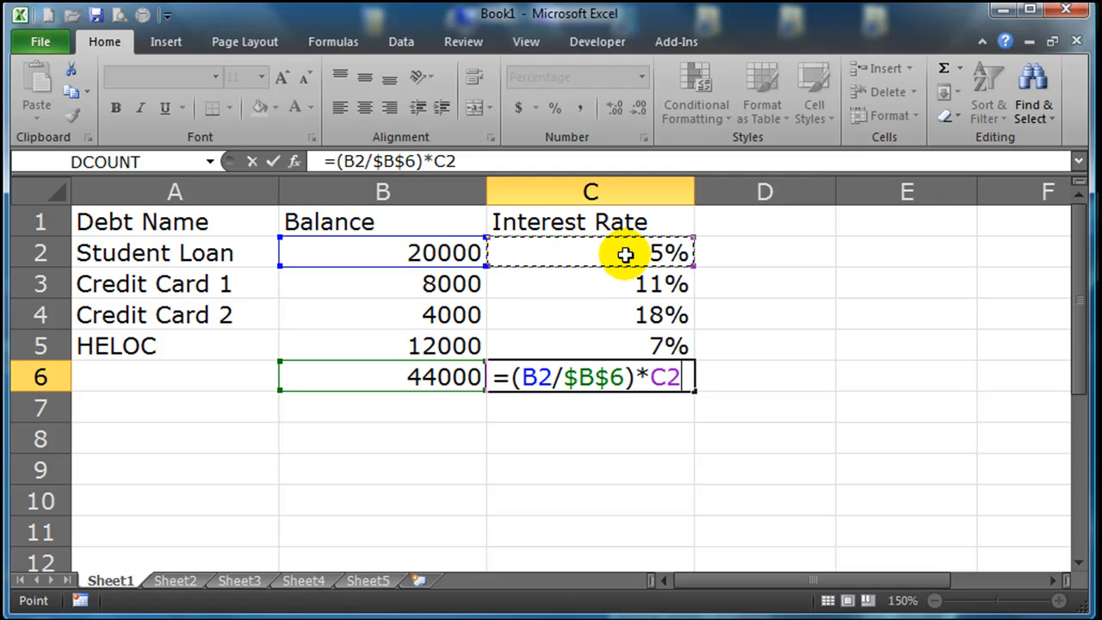
{"action": "left_click_drag", "start_coordinate": [510, 376], "coordinate": [679, 378]}
{"action": "key", "text": "Return"}
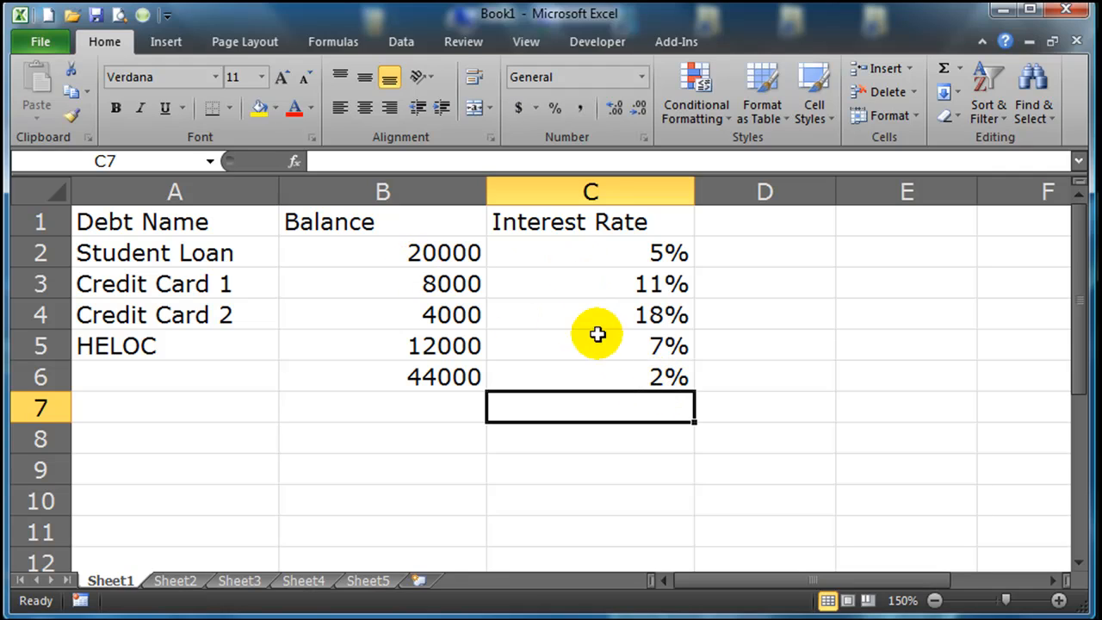
Add Credit Card 1's weighted rate to the end of the C6 formula as +(B3/$B$6)*C3.
{"action": "left_click", "coordinate": [612, 379]}
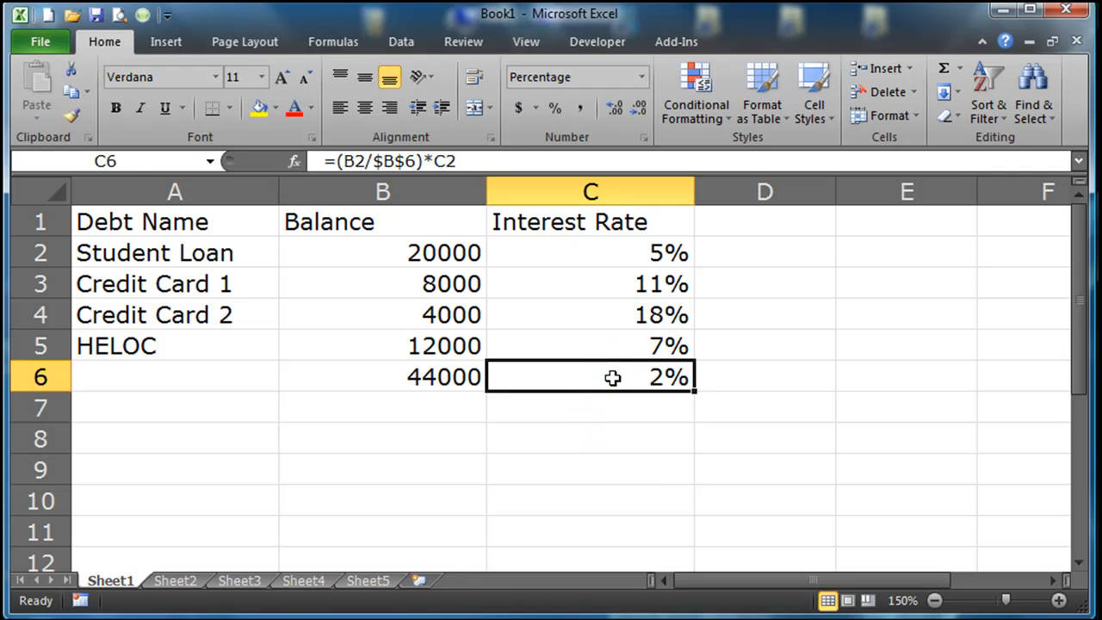
{"action": "double_click", "coordinate": [612, 379]}
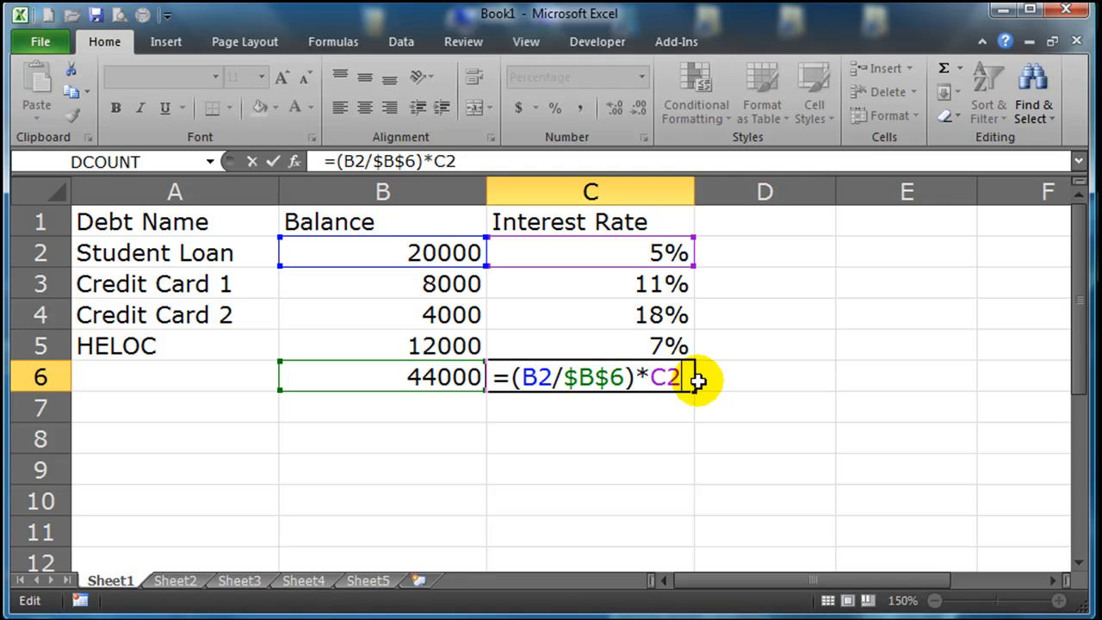
{"action": "type", "text": "+"}
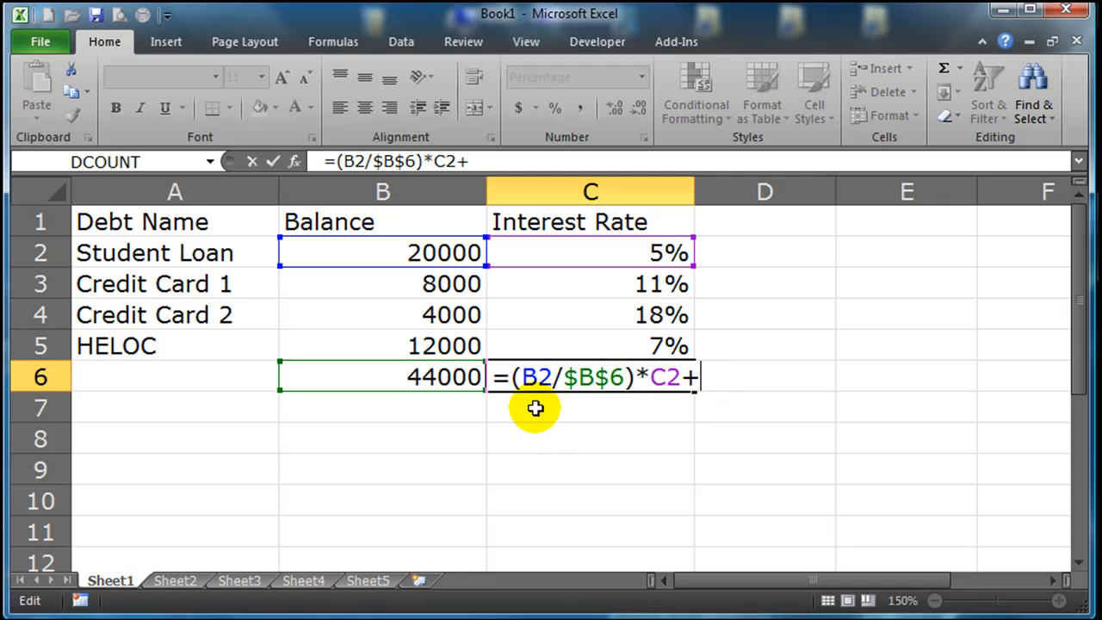
{"action": "left_click_drag", "start_coordinate": [512, 379], "coordinate": [684, 376]}
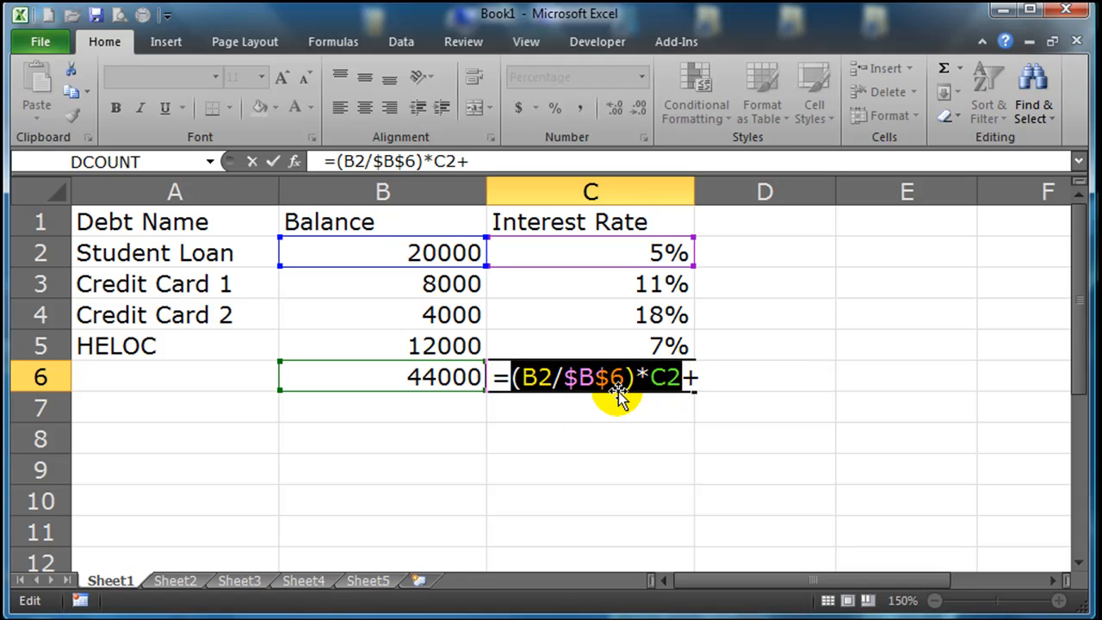
{"action": "left_click", "coordinate": [694, 376]}
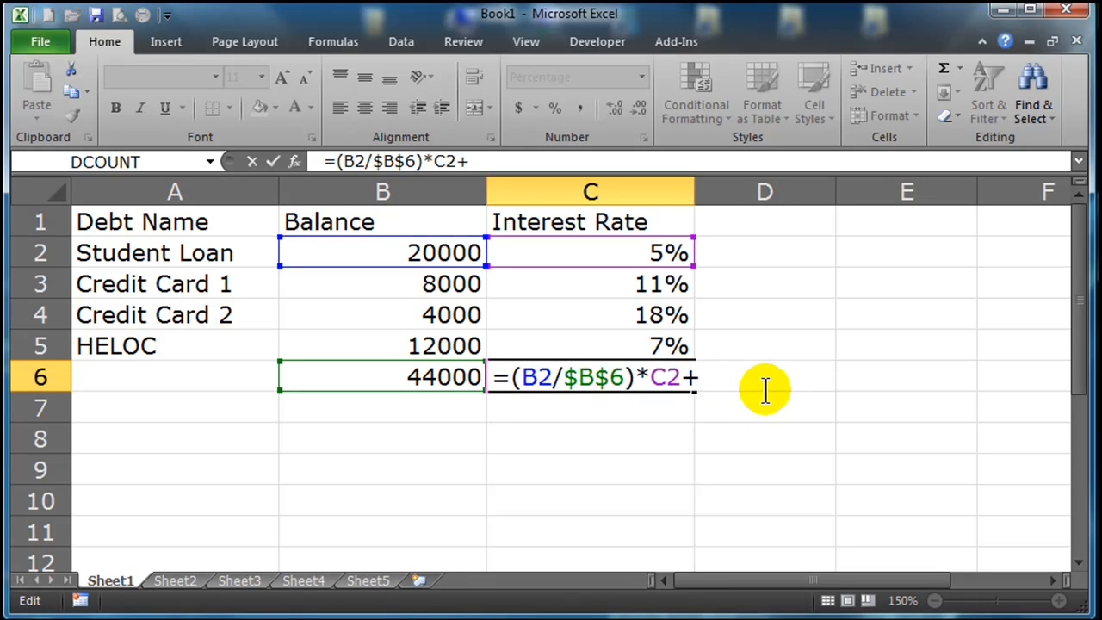
{"action": "type", "text": "("}
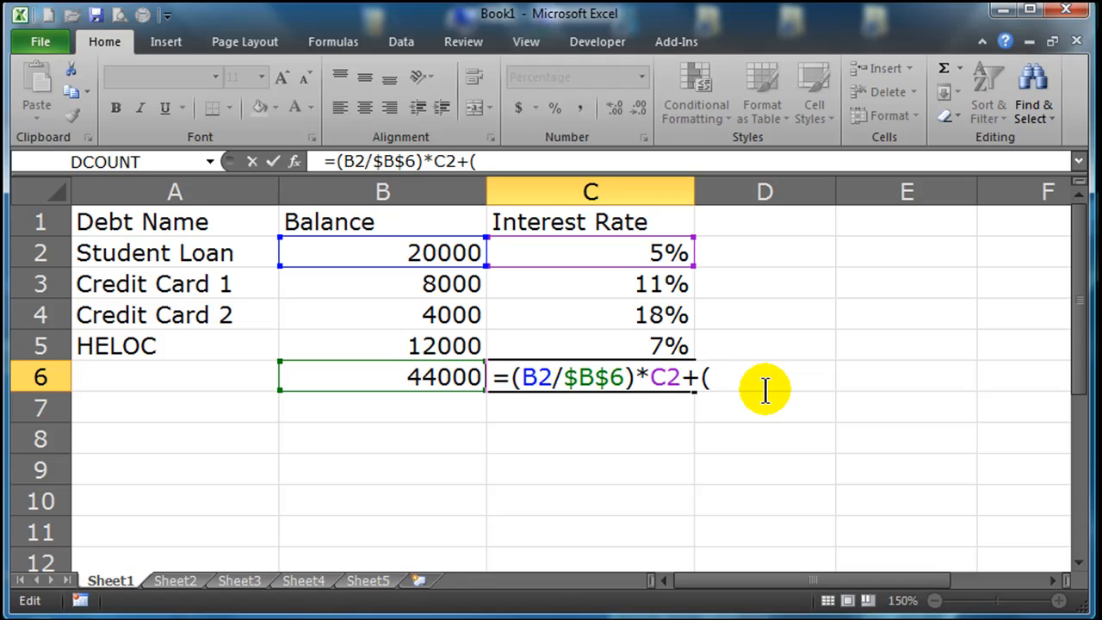
{"action": "left_click", "coordinate": [413, 285]}
{"action": "type", "text": "/"}
{"action": "left_click", "coordinate": [449, 380]}
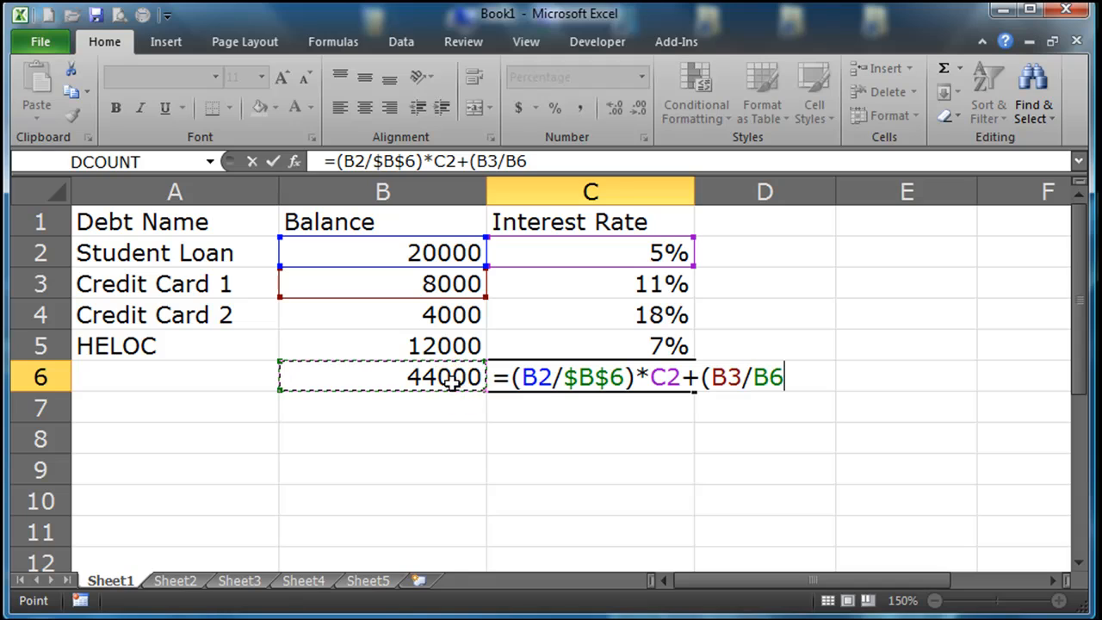
{"action": "key", "text": "F4"}
{"action": "type", "text": ")*"}
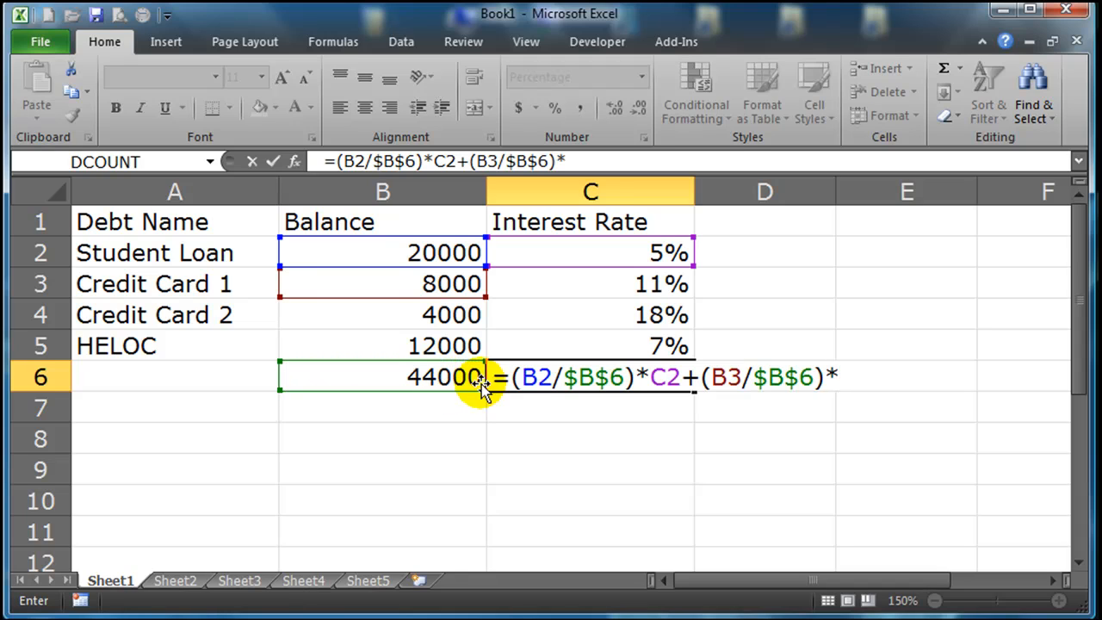
{"action": "left_click", "coordinate": [623, 284]}
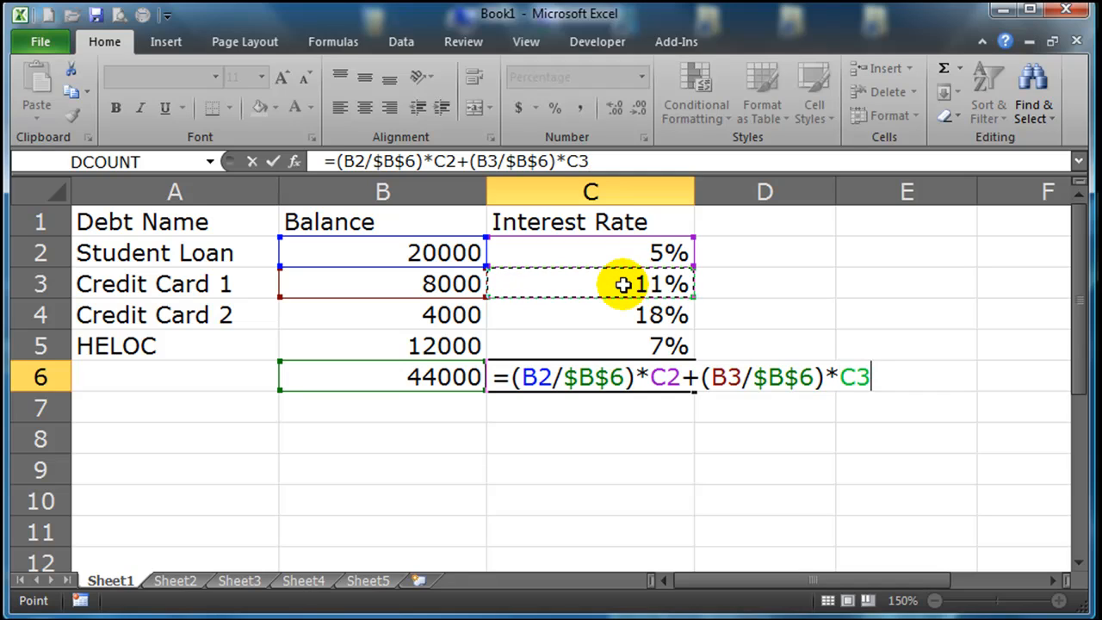
Append Credit Card 2's weighted rate to the C6 formula as +(B4/$B$6)*C4.
{"action": "type", "text": "+("}
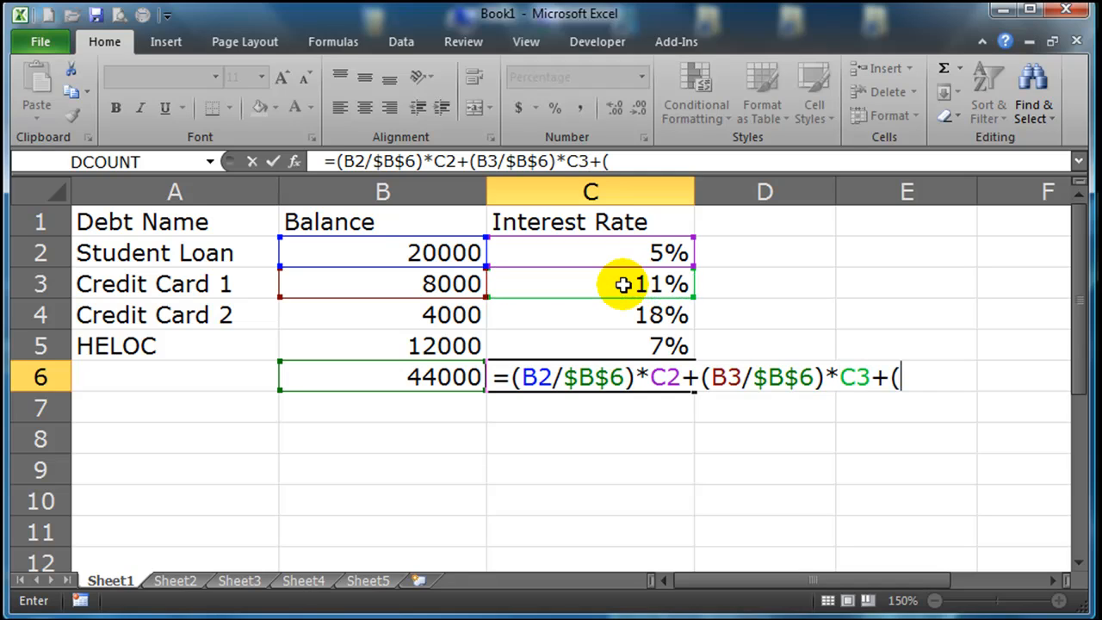
{"action": "left_click", "coordinate": [428, 316]}
{"action": "type", "text": "/"}
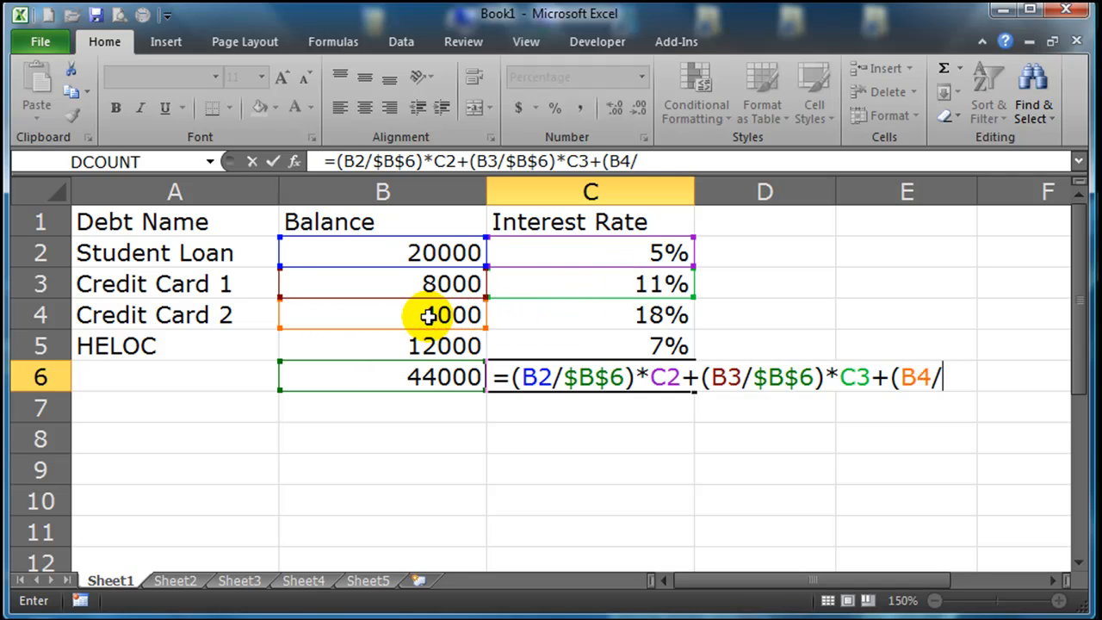
{"action": "left_click", "coordinate": [444, 384]}
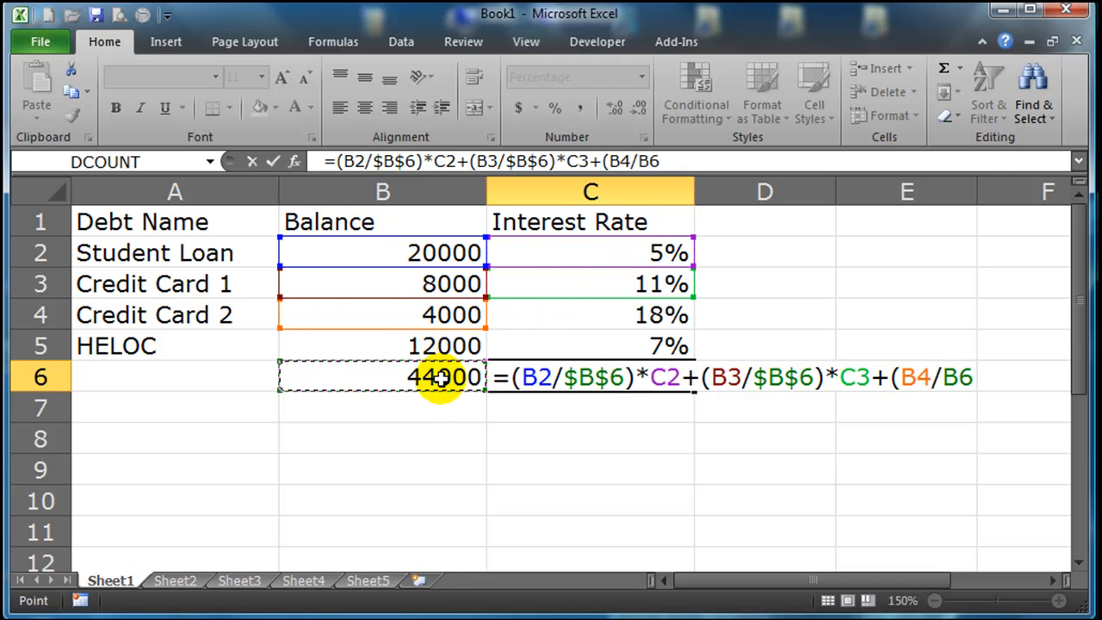
{"action": "key", "text": "F4"}
{"action": "type", "text": ")"}
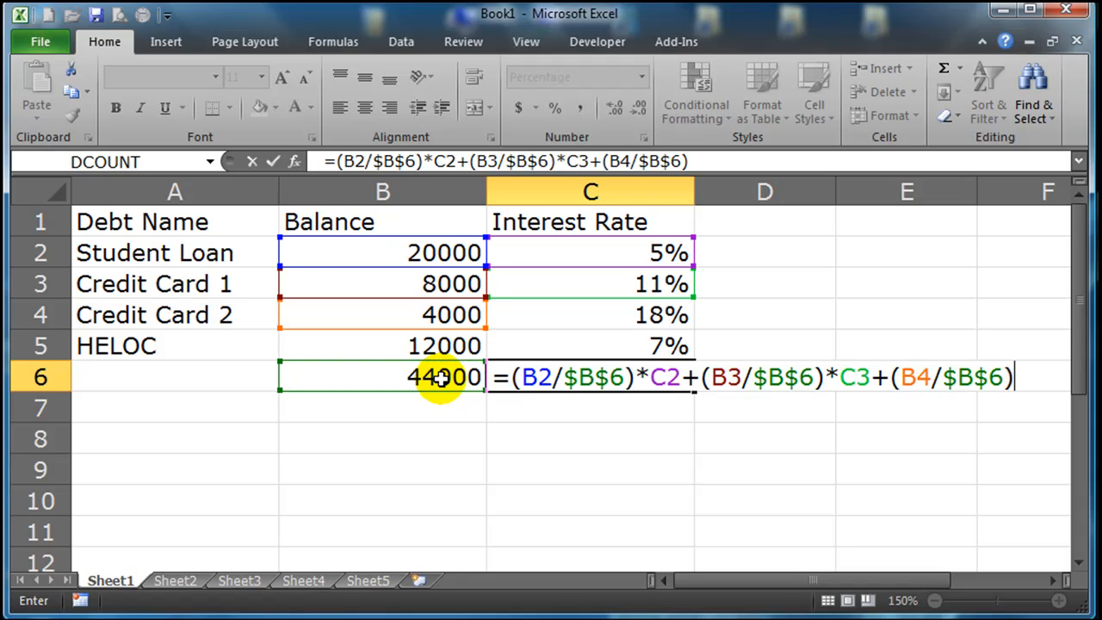
{"action": "type", "text": "*"}
{"action": "left_click", "coordinate": [617, 318]}
Complete the weighted average formula in C6 with the HELOC term +(B5/$B$6)*C5 and commit it.
{"action": "type", "text": "+"}
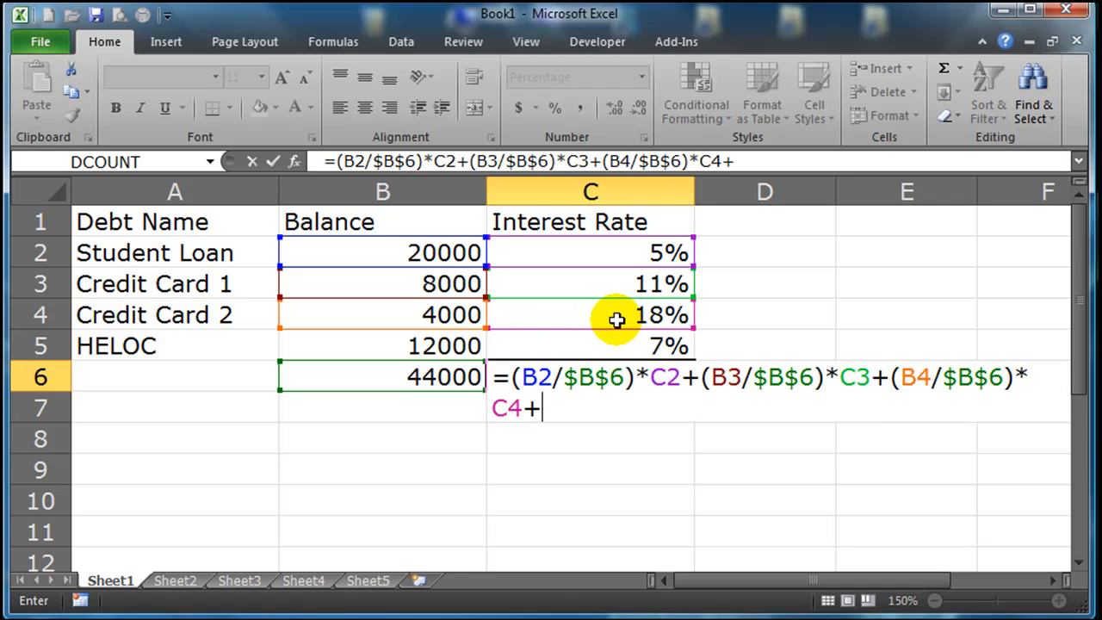
{"action": "type", "text": "("}
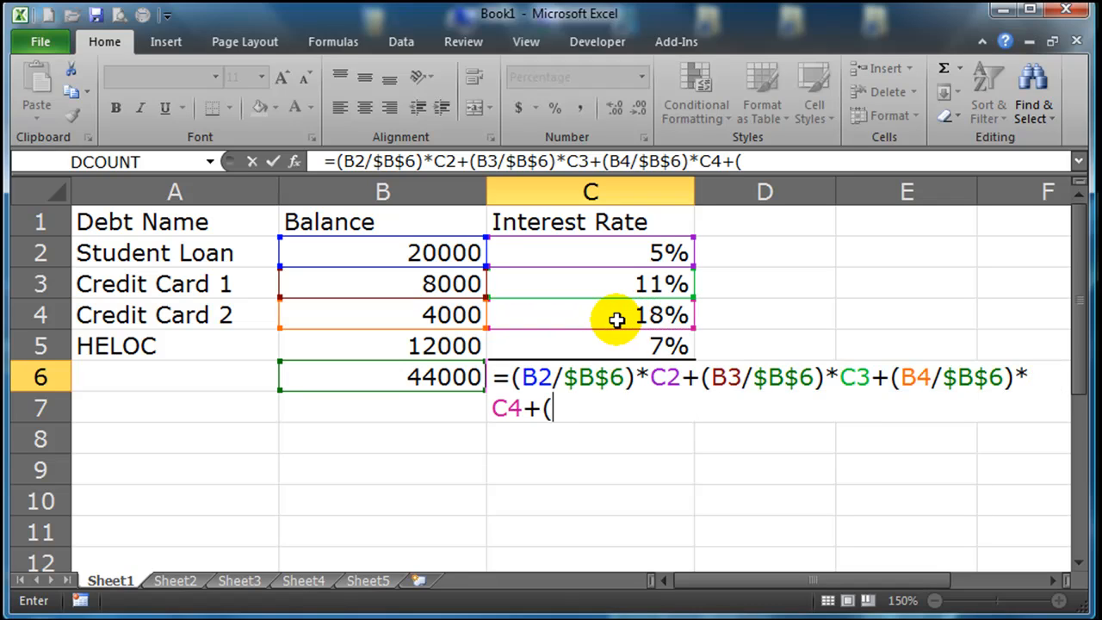
{"action": "left_click", "coordinate": [446, 345]}
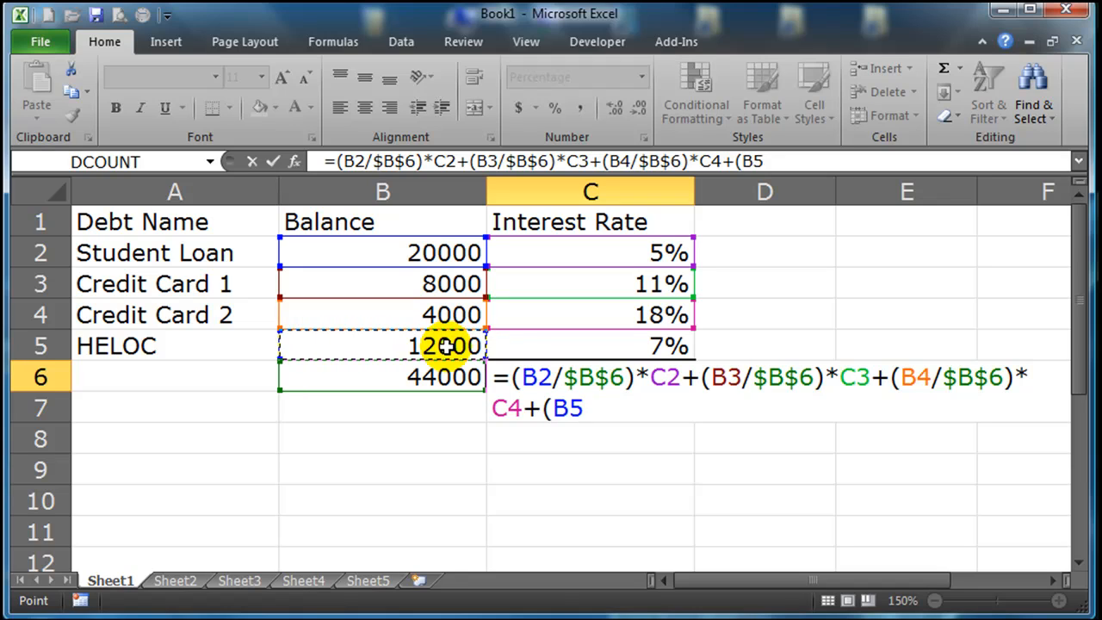
{"action": "type", "text": "/"}
{"action": "left_click", "coordinate": [441, 376]}
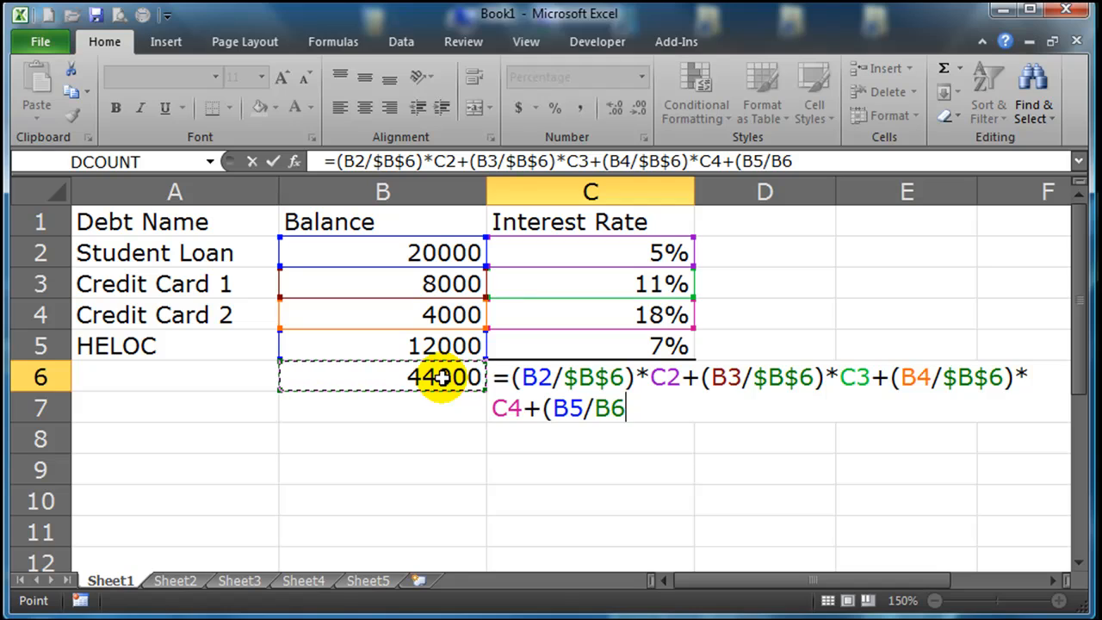
{"action": "key", "text": "F4"}
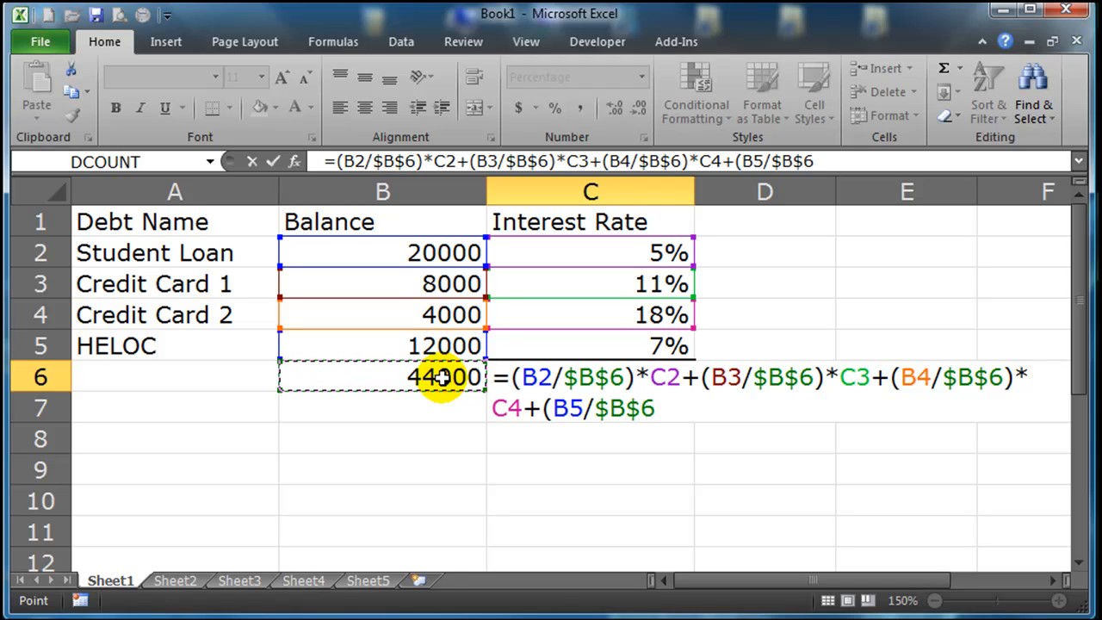
{"action": "type", "text": ")*"}
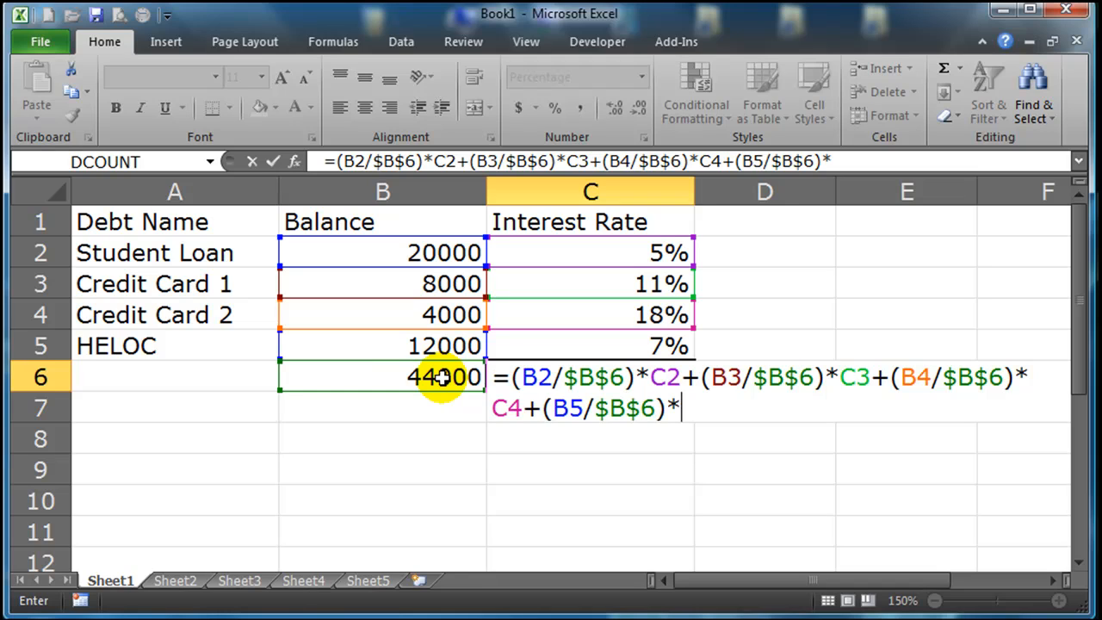
{"action": "left_click", "coordinate": [606, 344]}
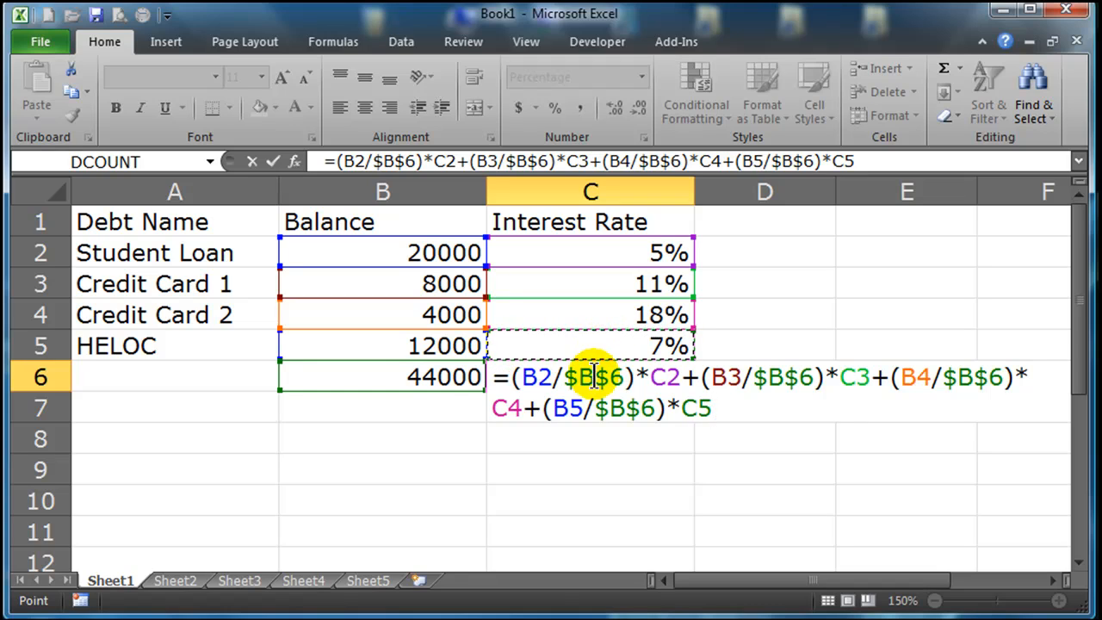
{"action": "left_click_drag", "start_coordinate": [514, 377], "coordinate": [719, 414]}
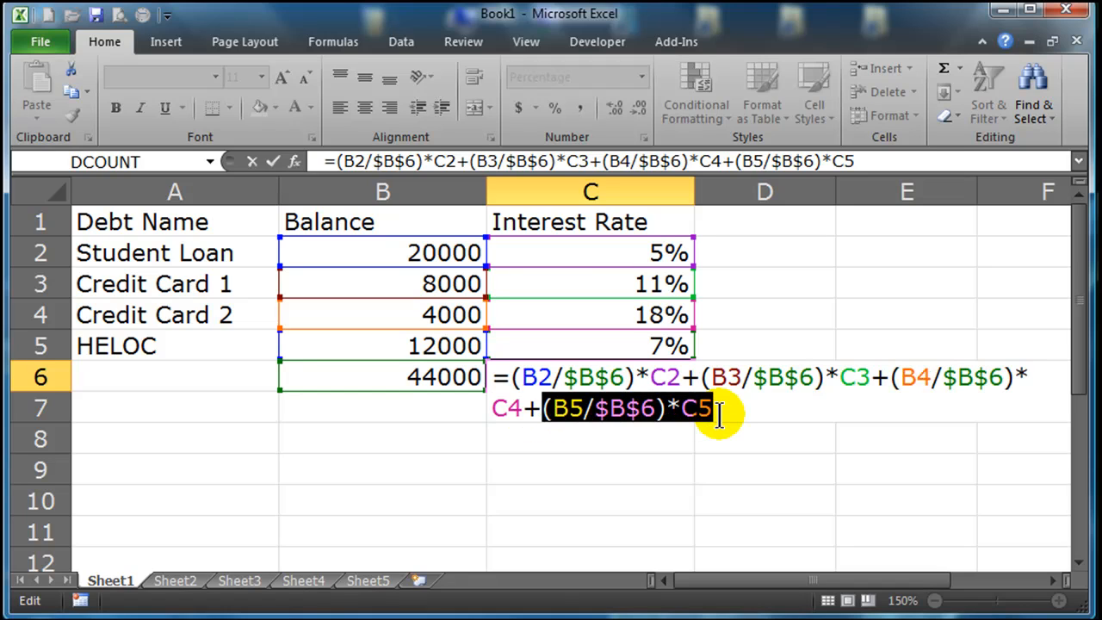
{"action": "left_click", "coordinate": [736, 412]}
{"action": "key", "text": "Return"}
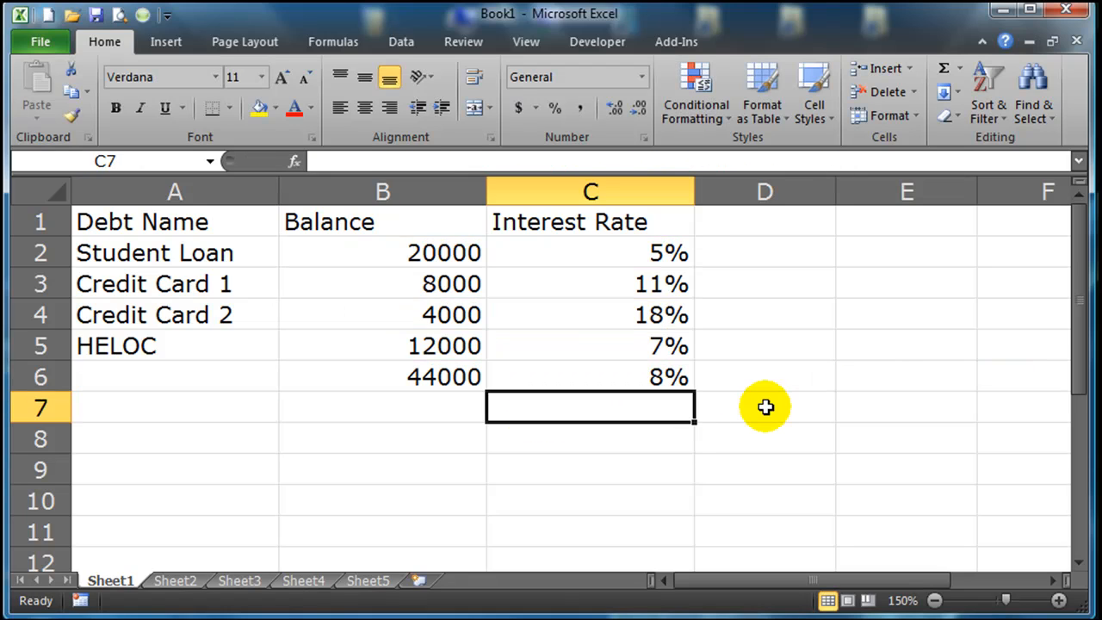
{"action": "left_click", "coordinate": [664, 464]}
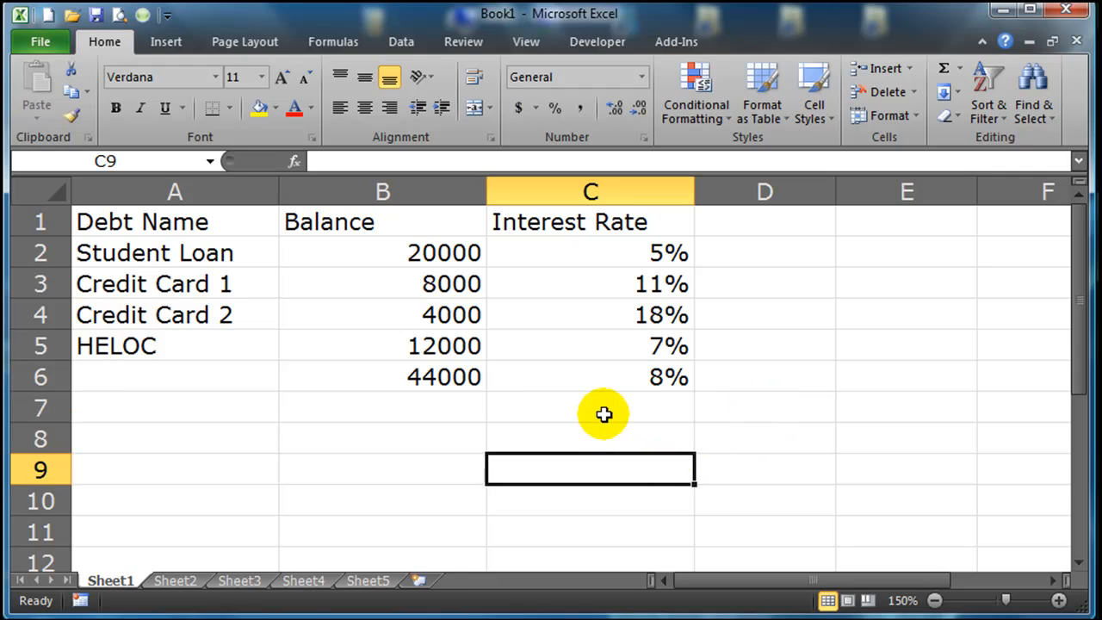
Set the student loan balance in B2 to 50000 to test the weighted average.
{"action": "left_click", "coordinate": [608, 388]}
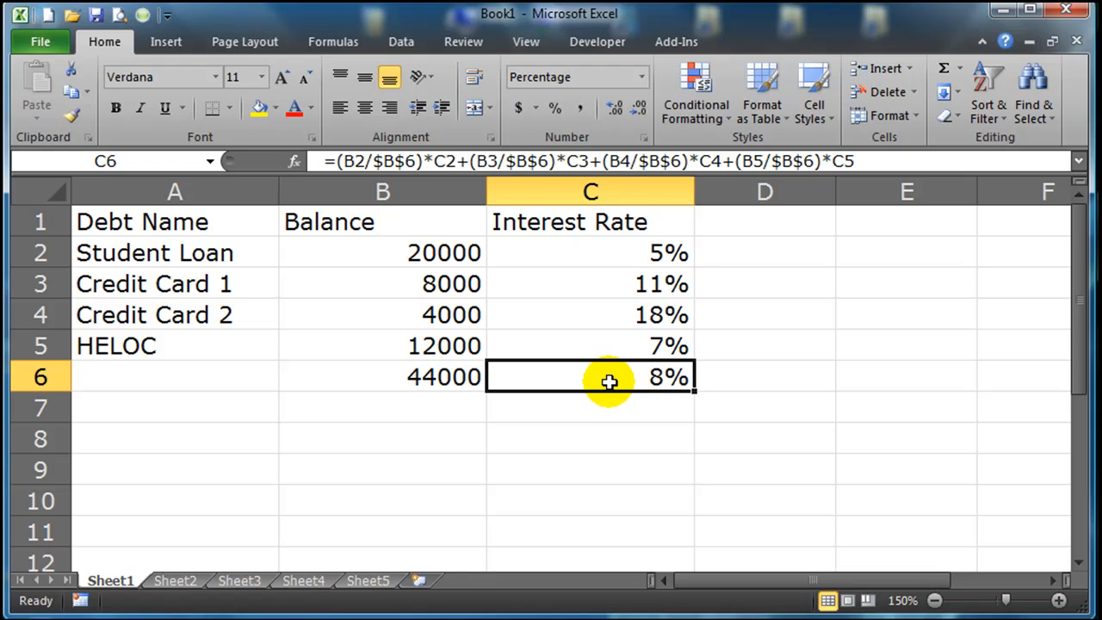
{"action": "left_click", "coordinate": [450, 254]}
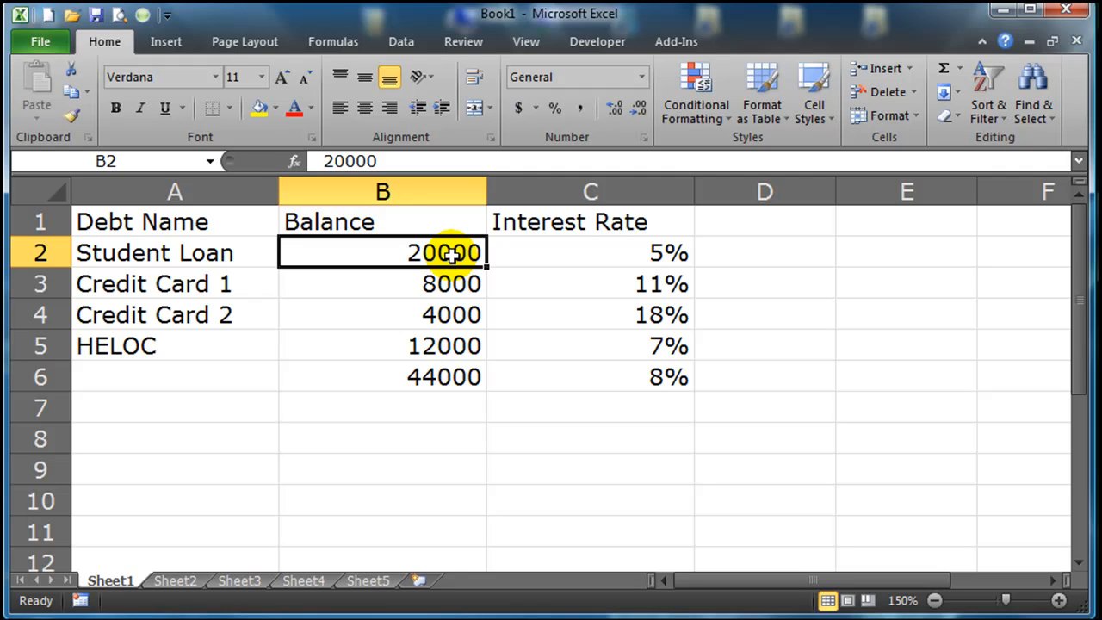
{"action": "left_click", "coordinate": [568, 371]}
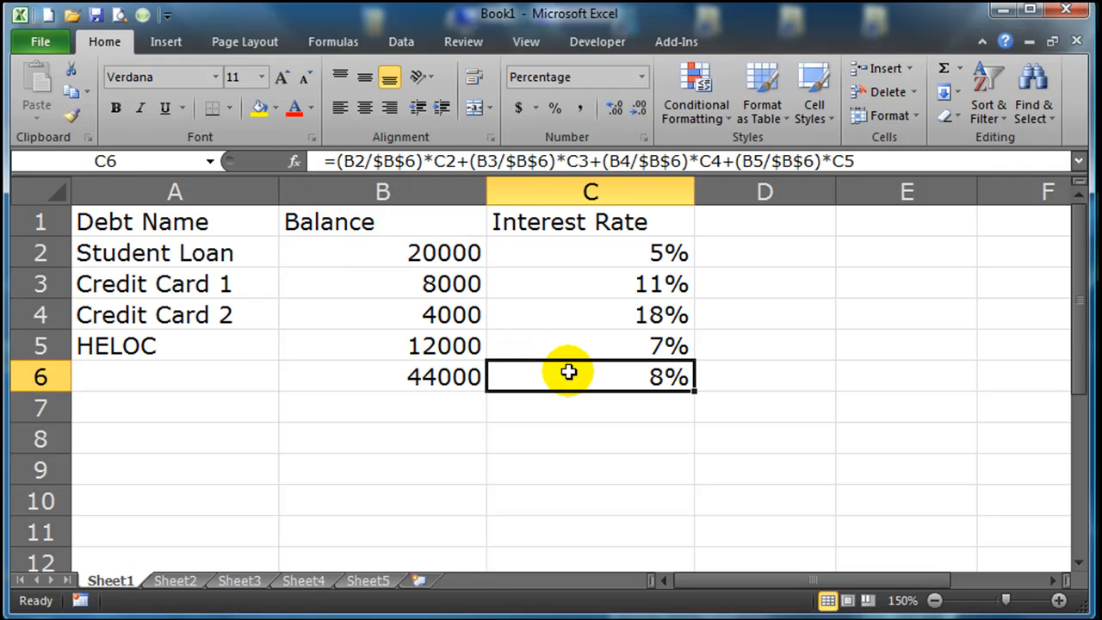
{"action": "left_click", "coordinate": [408, 251]}
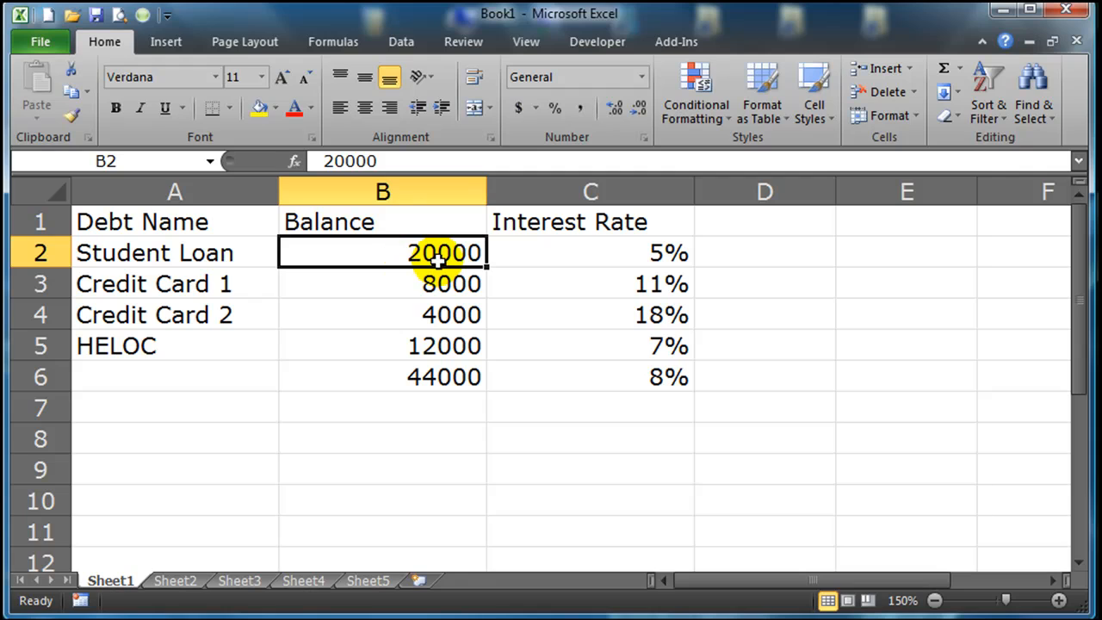
{"action": "type", "text": "50000"}
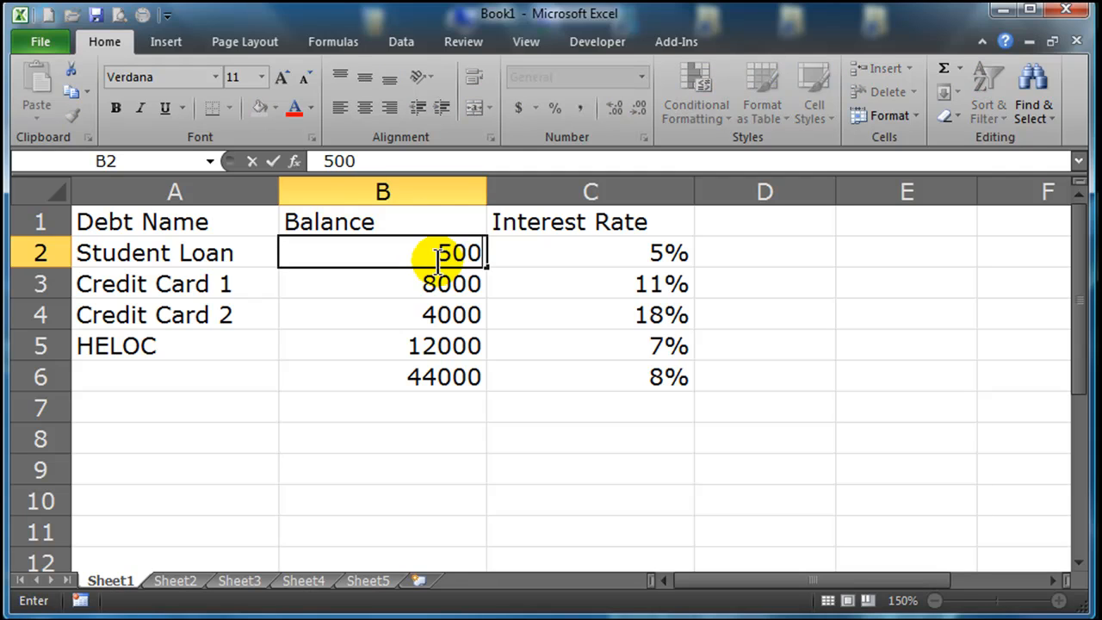
{"action": "key", "text": "Return"}
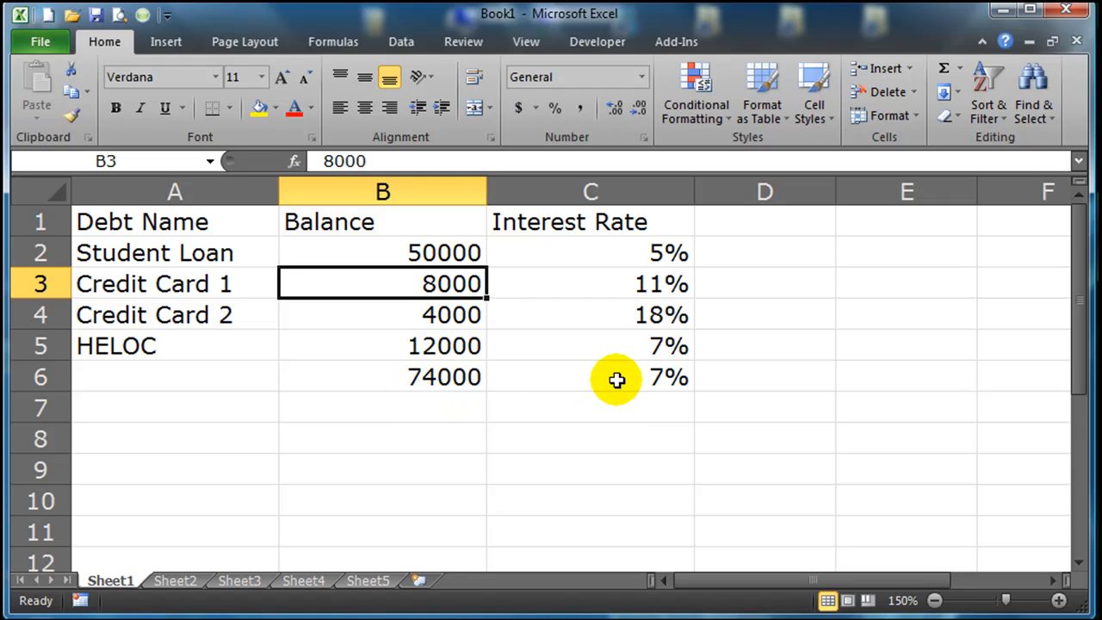
Set the balances of Credit Card 1, Credit Card 2 and HELOC in B3:B5 to 0 and check the average in C6.
{"action": "left_click", "coordinate": [438, 322]}
{"action": "left_click", "coordinate": [440, 283]}
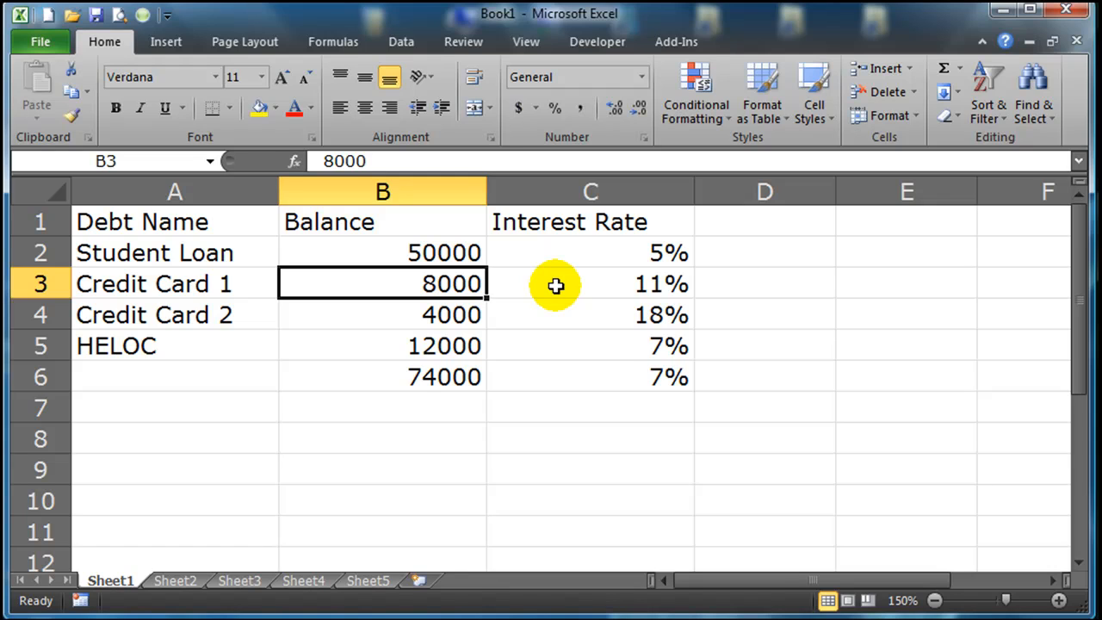
{"action": "type", "text": "0"}
{"action": "key", "text": "Return"}
{"action": "type", "text": "0"}
{"action": "key", "text": "Return"}
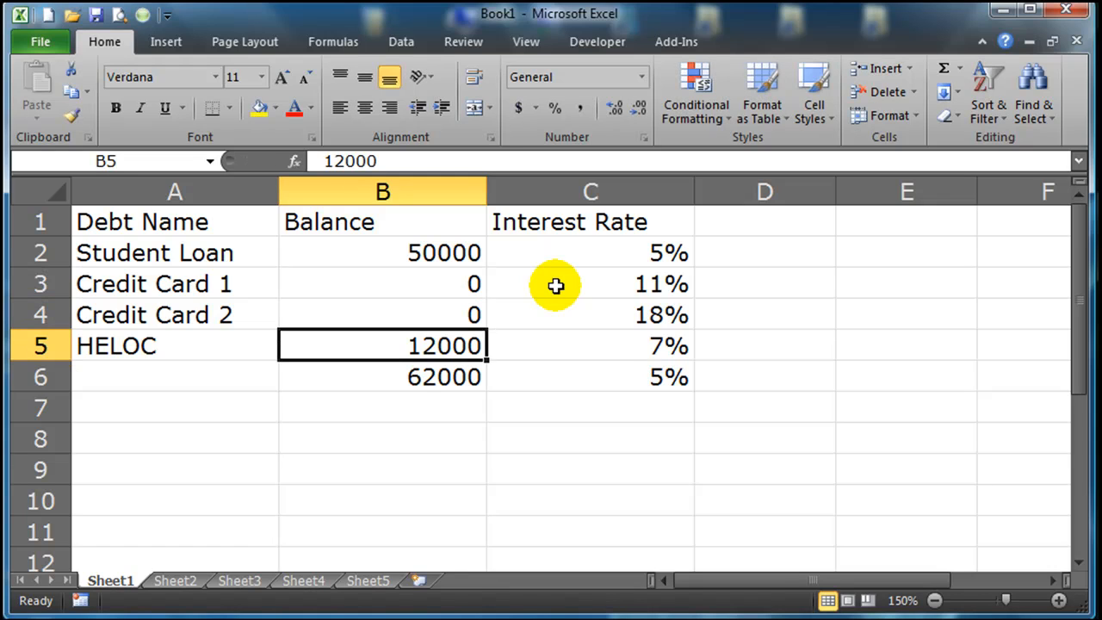
{"action": "type", "text": "0"}
{"action": "key", "text": "Return"}
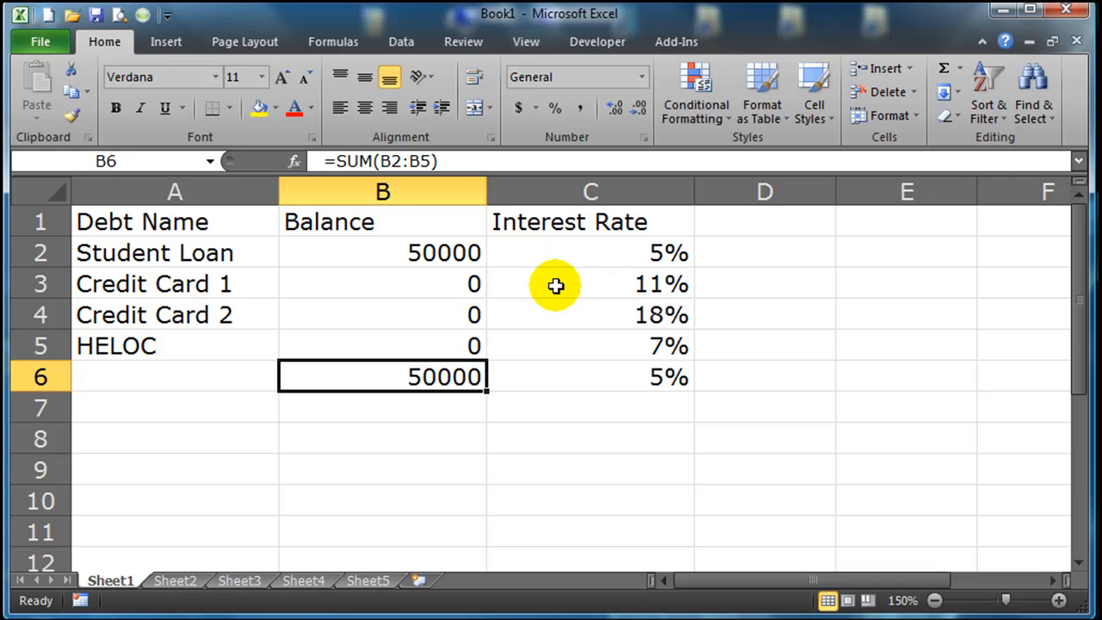
{"action": "left_click", "coordinate": [620, 385]}
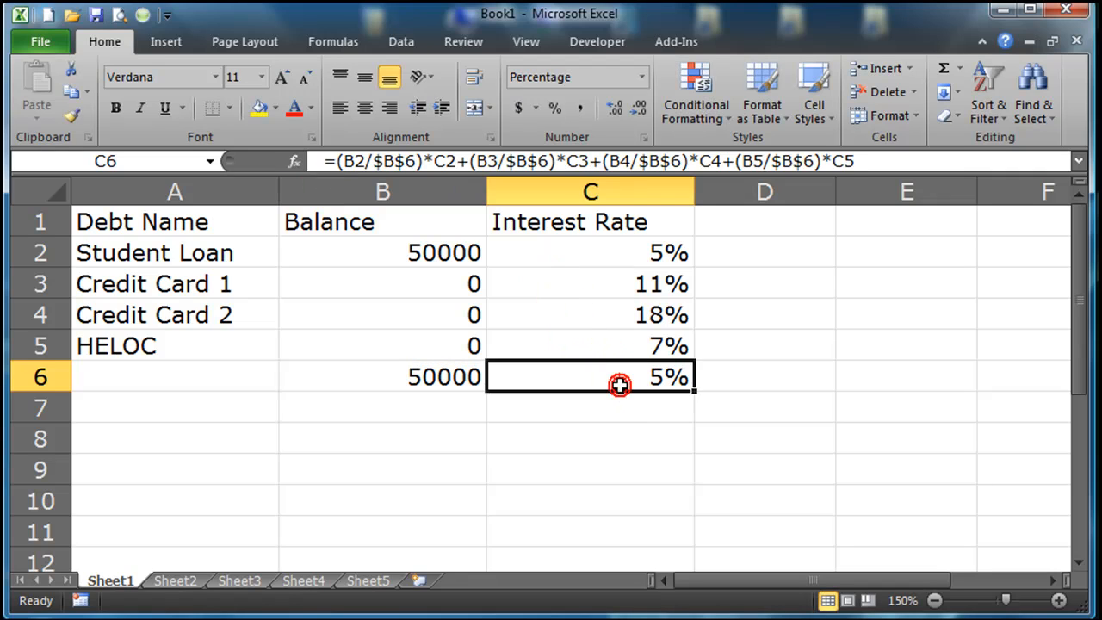
Set Credit Card 1's interest rate in C3 to 10%.
{"action": "left_click", "coordinate": [544, 256]}
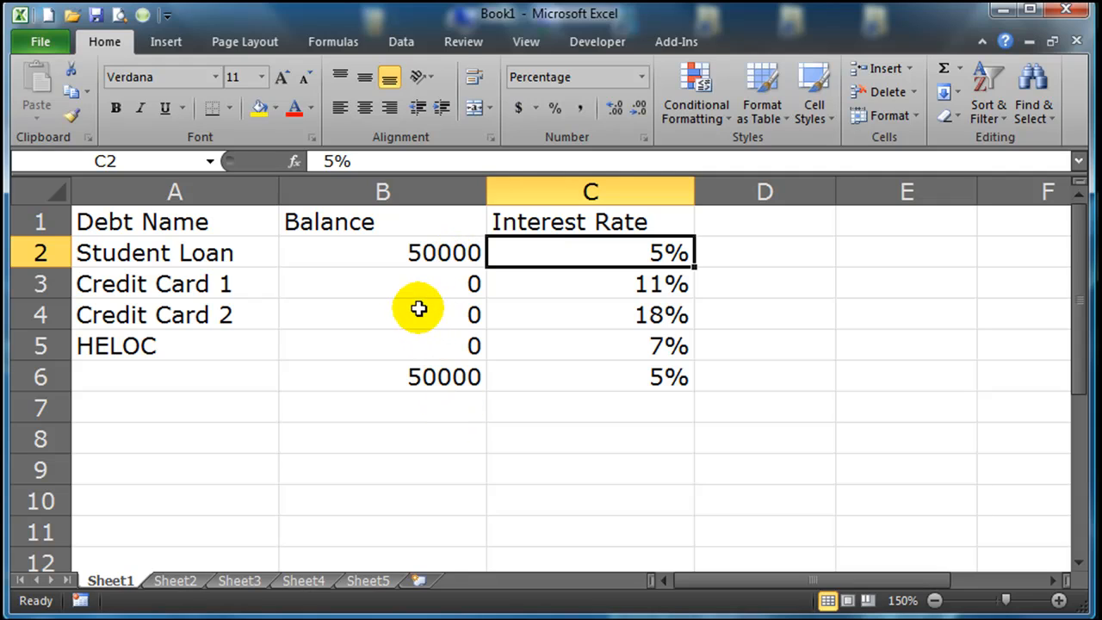
{"action": "double_click", "coordinate": [649, 252]}
{"action": "key", "text": "Return"}
{"action": "type", "text": "10"}
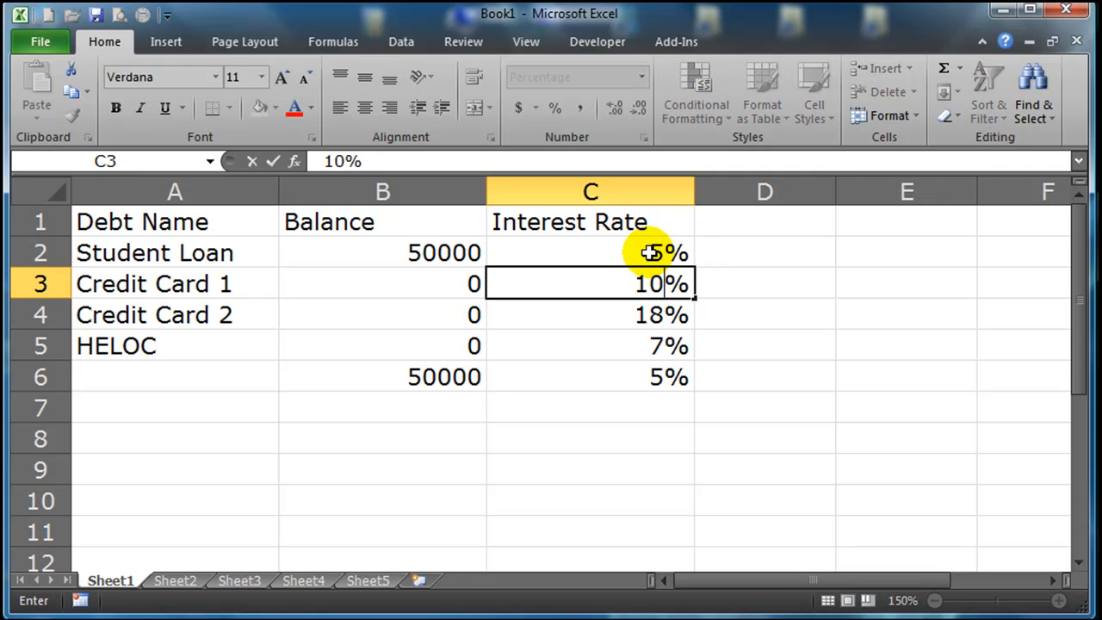
{"action": "key", "text": "Return"}
{"action": "left_click", "coordinate": [436, 285]}
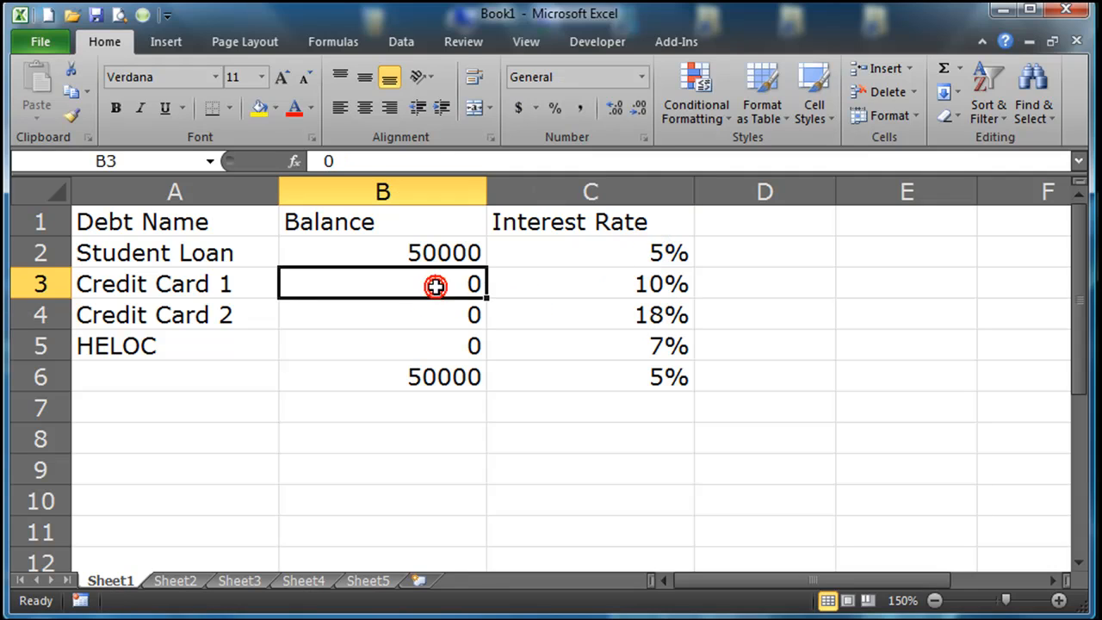
{"action": "left_click", "coordinate": [433, 250]}
{"action": "type", "text": "3000"}
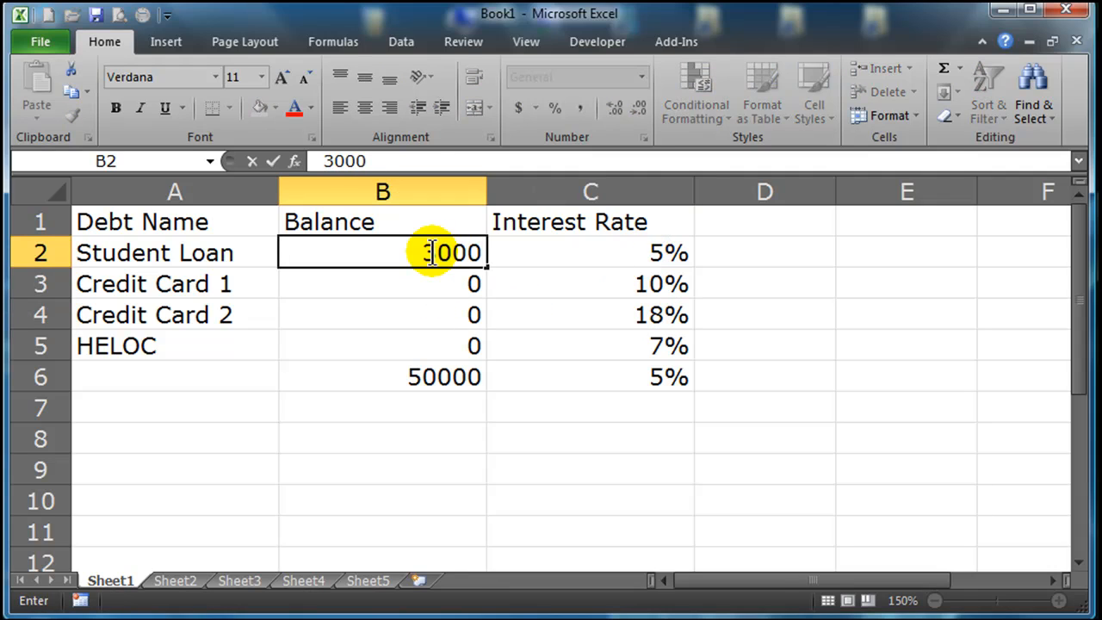
{"action": "key", "text": "Return"}
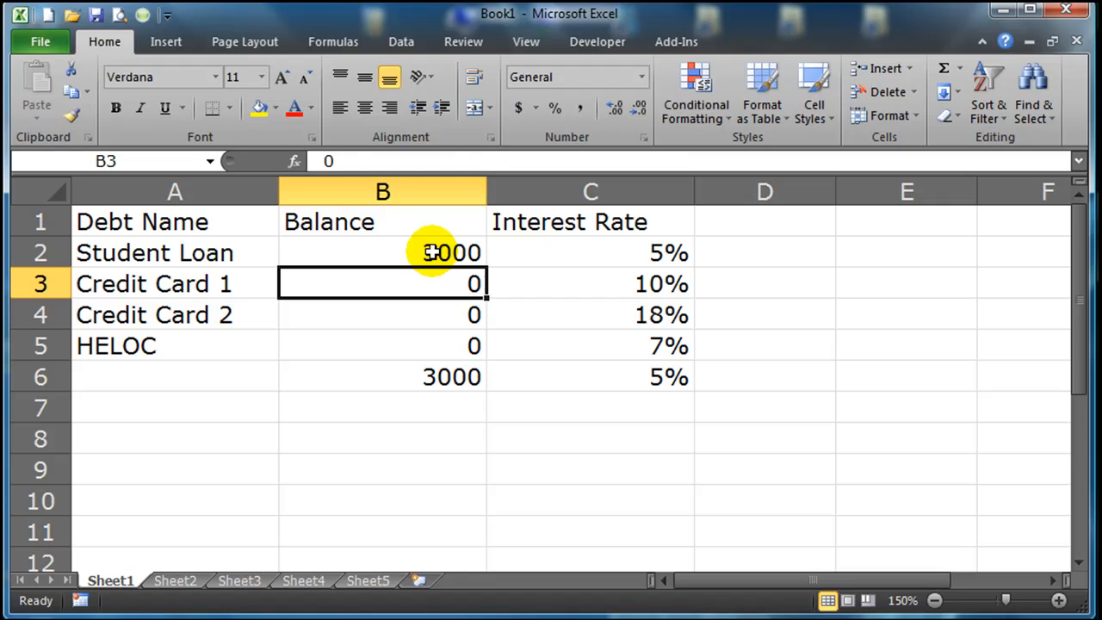
{"action": "type", "text": "30000"}
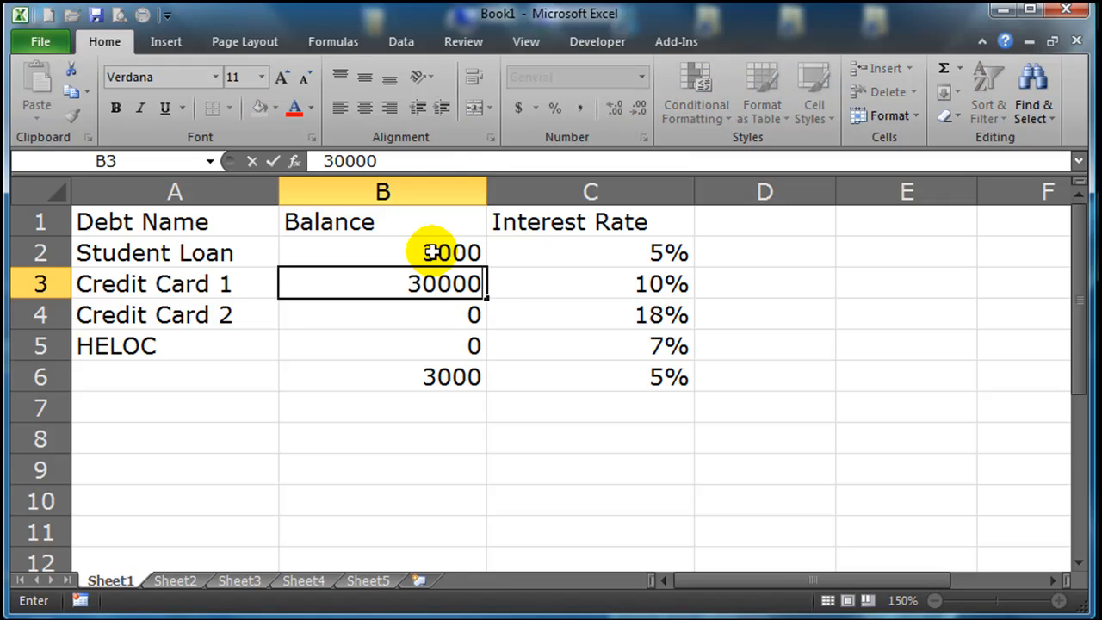
{"action": "key", "text": "Escape"}
Set the balances of the student loan in B2 and Credit Card 1 in B3 to 30000 each.
{"action": "left_click", "coordinate": [428, 252]}
{"action": "type", "text": "30000"}
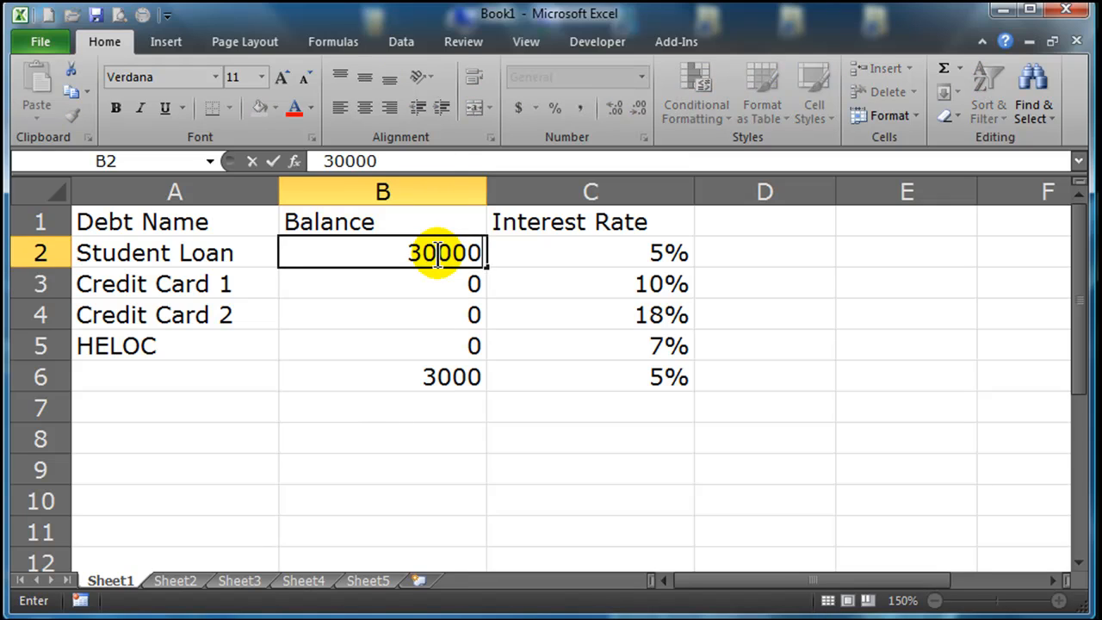
{"action": "left_click", "coordinate": [388, 286]}
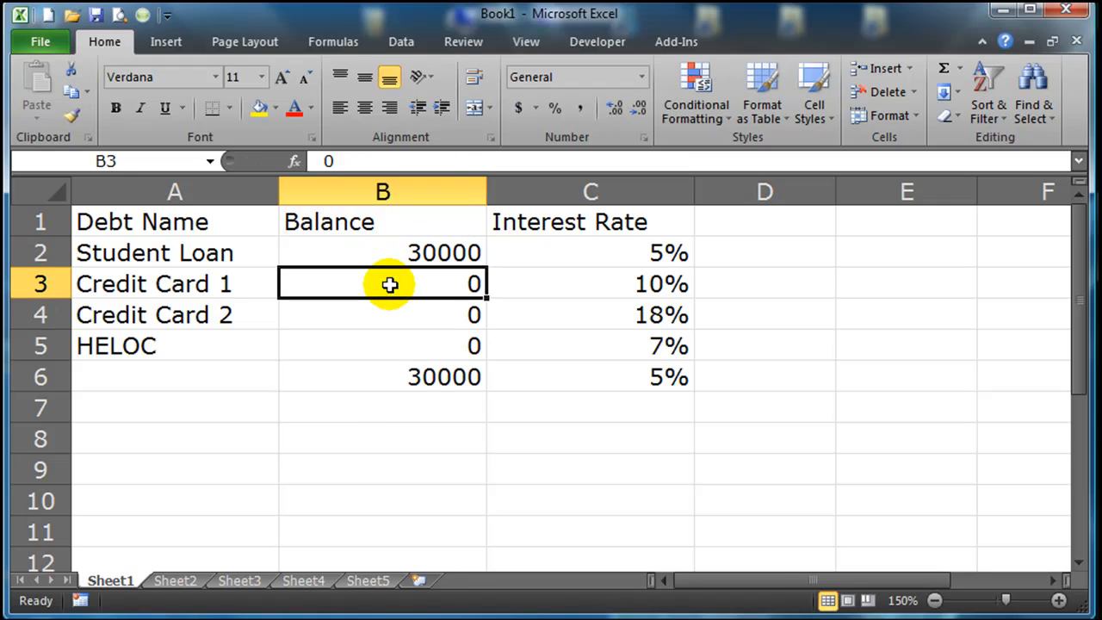
{"action": "type", "text": "30000"}
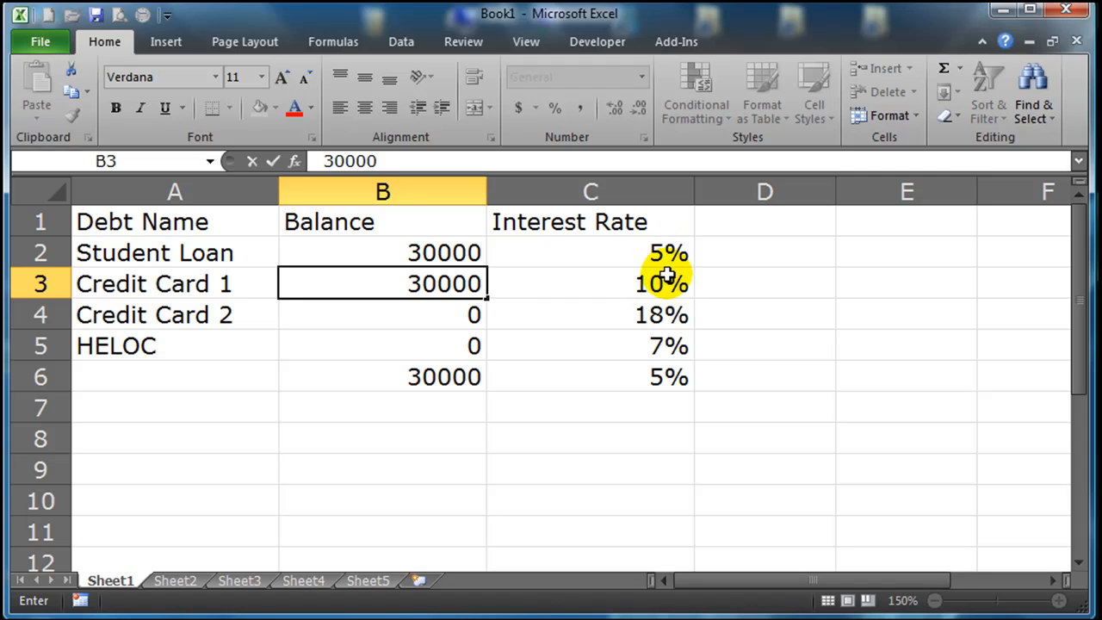
{"action": "key", "text": "Return"}
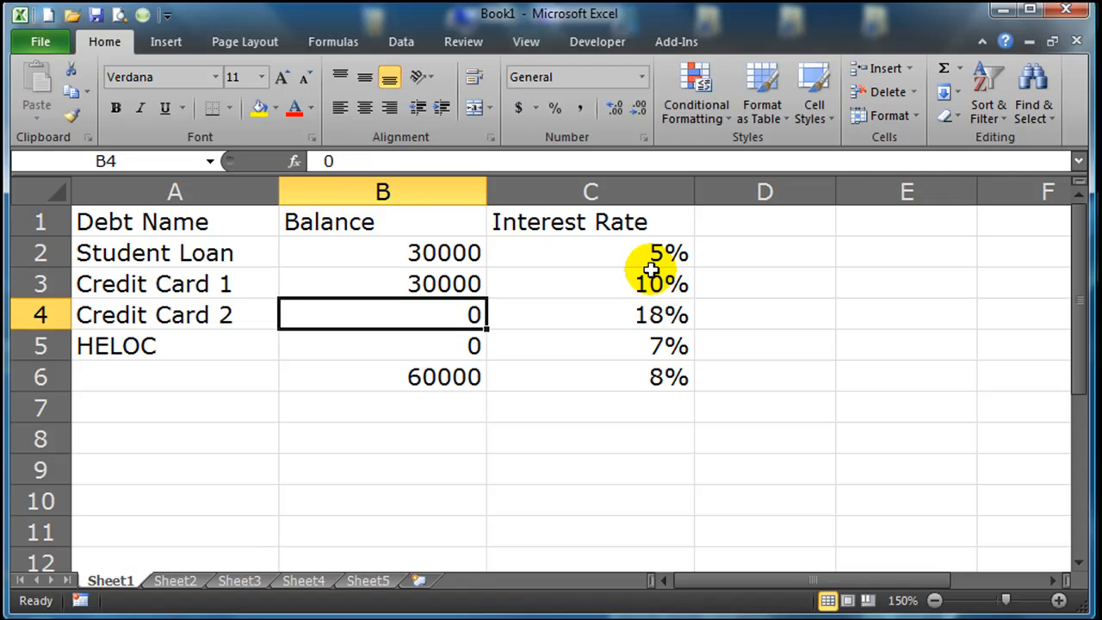
Show the weighted average interest rate in C6 with one decimal place.
{"action": "left_click", "coordinate": [647, 375]}
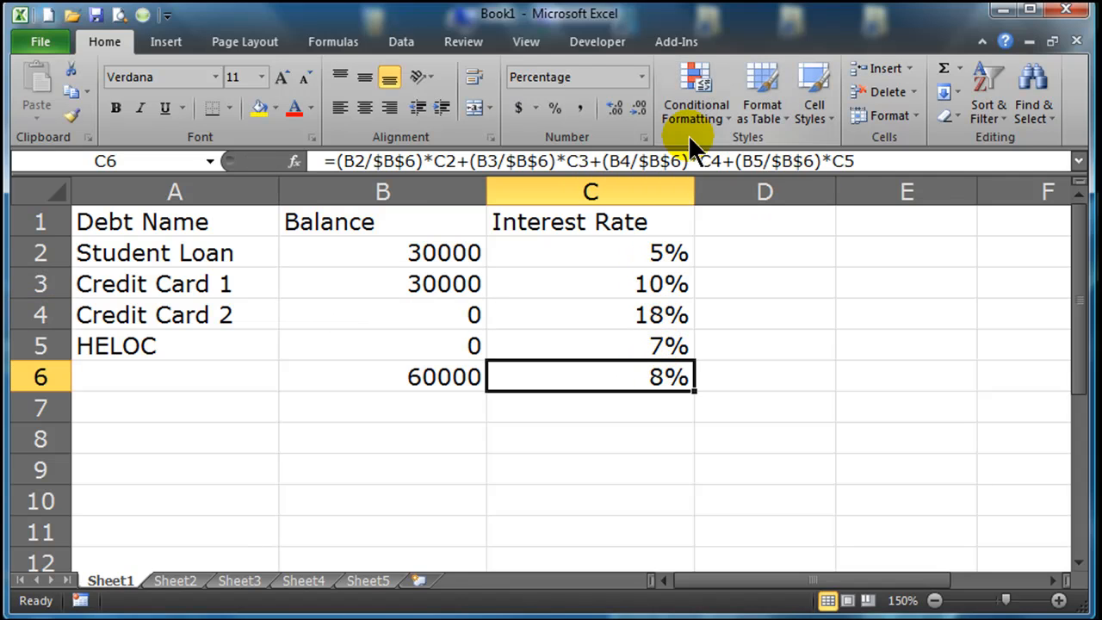
{"action": "left_click", "coordinate": [616, 105]}
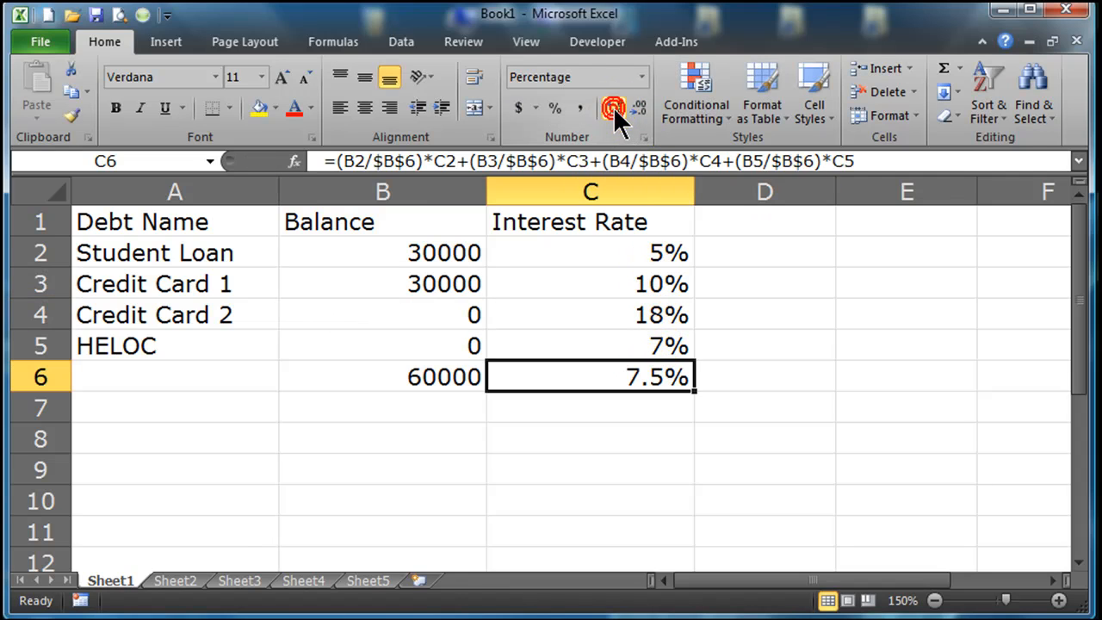
{"action": "left_click", "coordinate": [652, 409]}
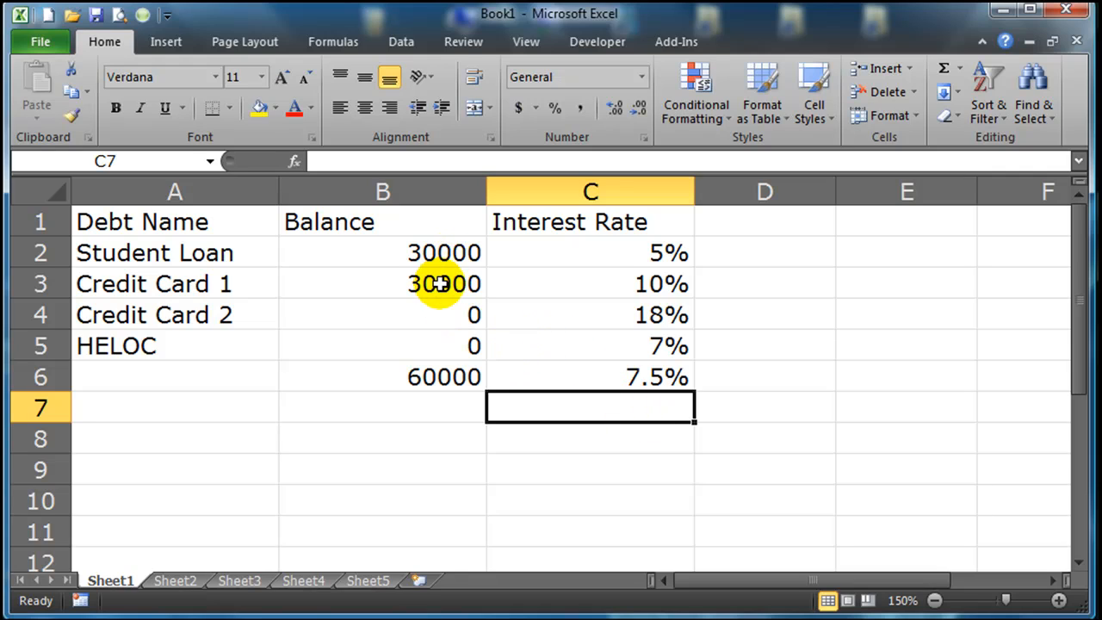
Set the balances of Credit Card 1 to 1000, Credit Card 2 to 8000 and HELOC to 15000.
{"action": "left_click", "coordinate": [440, 283]}
{"action": "type", "text": "1000"}
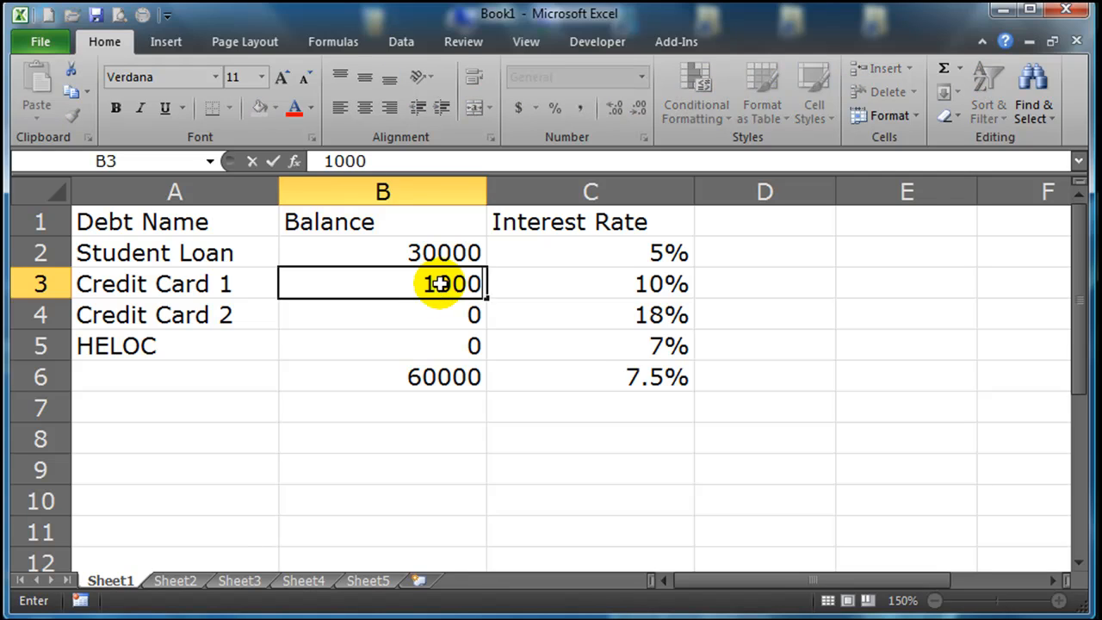
{"action": "key", "text": "Return"}
{"action": "type", "text": "8000"}
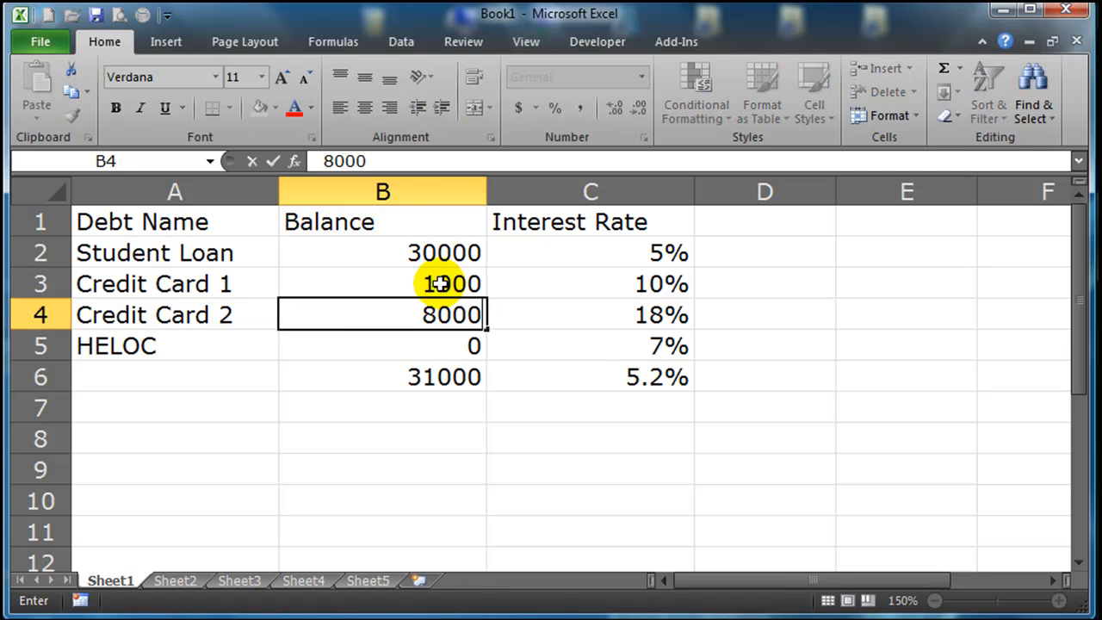
{"action": "key", "text": "Return"}
{"action": "type", "text": "1"}
{"action": "type", "text": "0"}
{"action": "key", "text": "Return"}
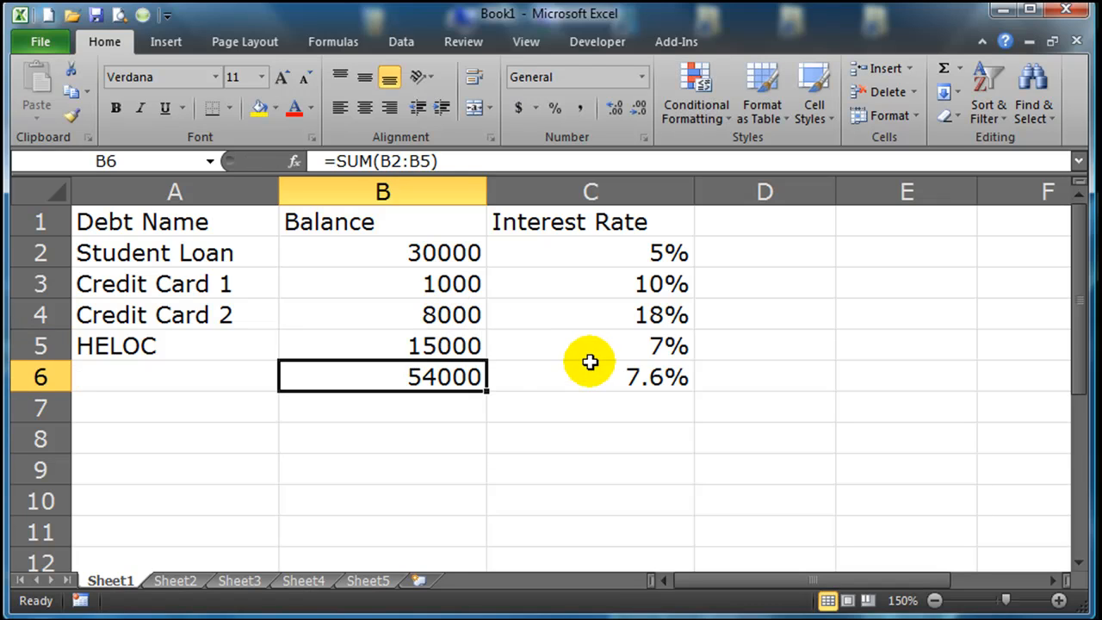
Compare the debts' balances and individual interest rates with the weighted average rate in C6.
{"action": "left_click", "coordinate": [644, 314]}
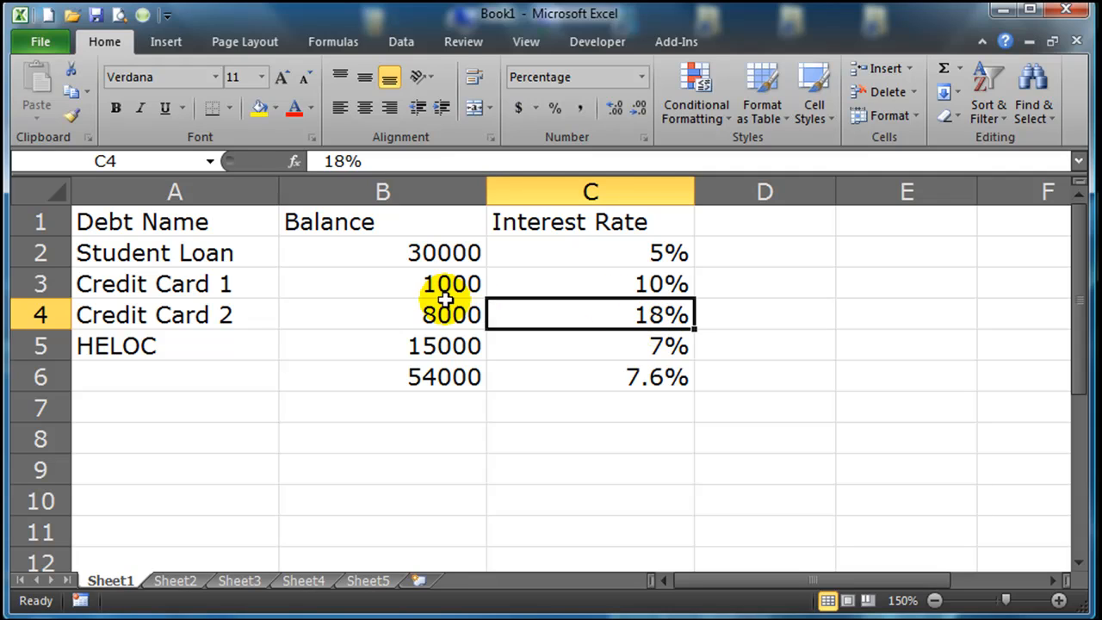
{"action": "left_click_drag", "start_coordinate": [212, 287], "coordinate": [602, 293]}
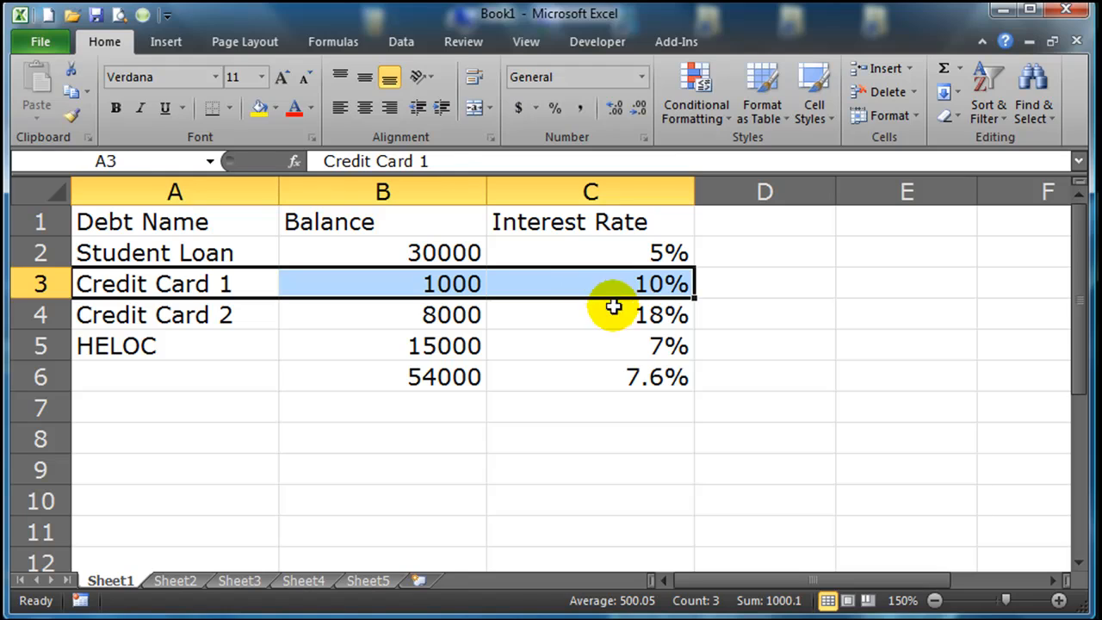
{"action": "left_click", "coordinate": [545, 335]}
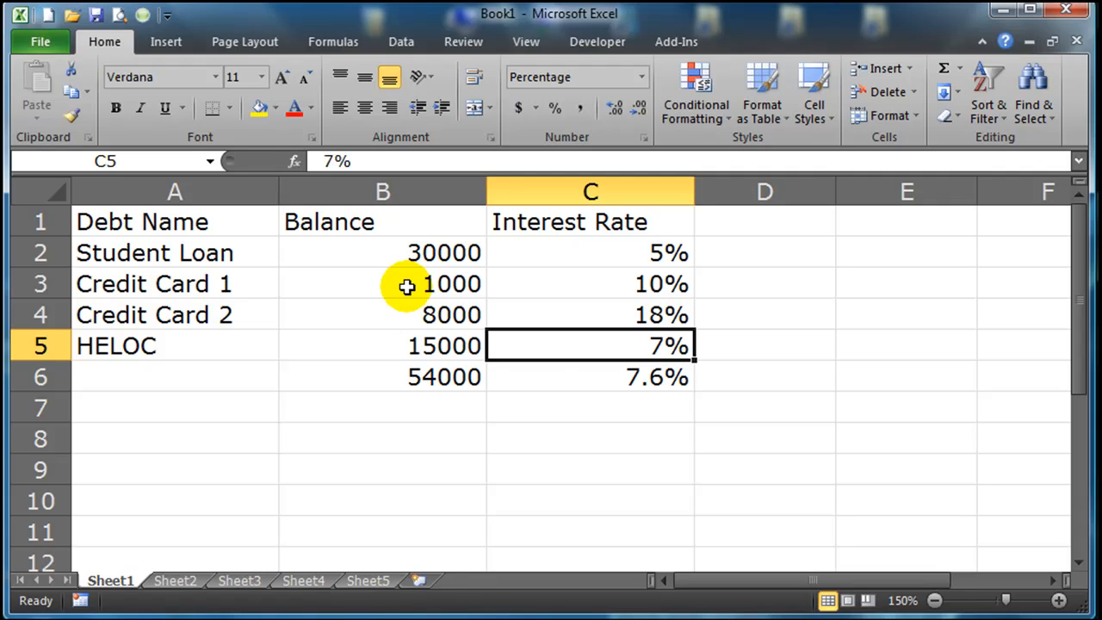
{"action": "left_click", "coordinate": [509, 416]}
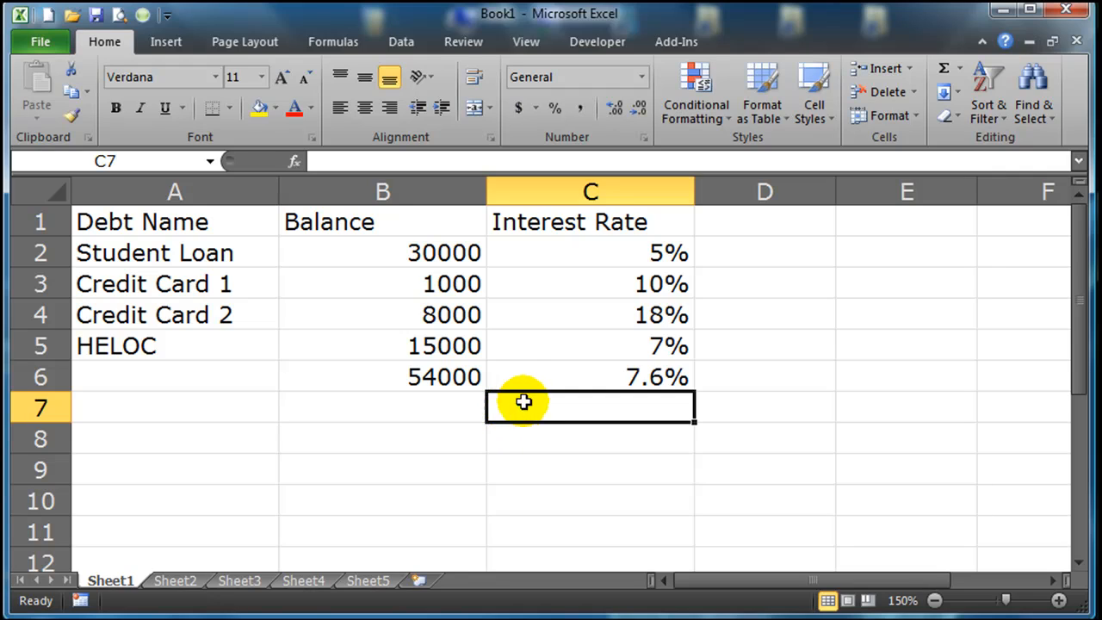
{"action": "left_click_drag", "start_coordinate": [606, 262], "coordinate": [607, 379]}
{"action": "left_click", "coordinate": [603, 428]}
{"action": "left_click", "coordinate": [592, 383]}
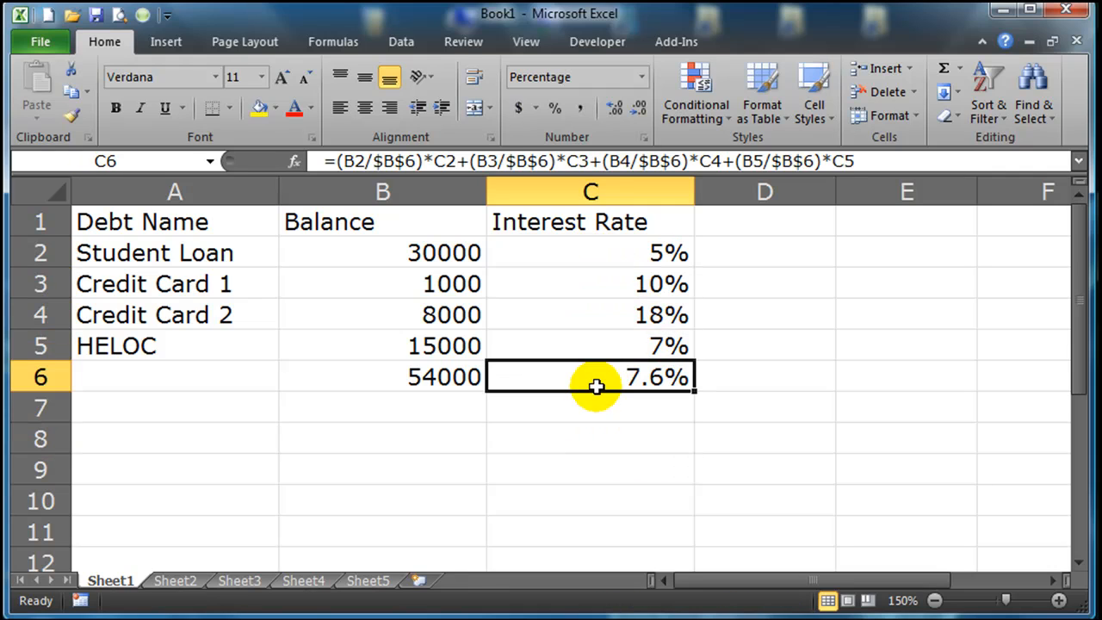